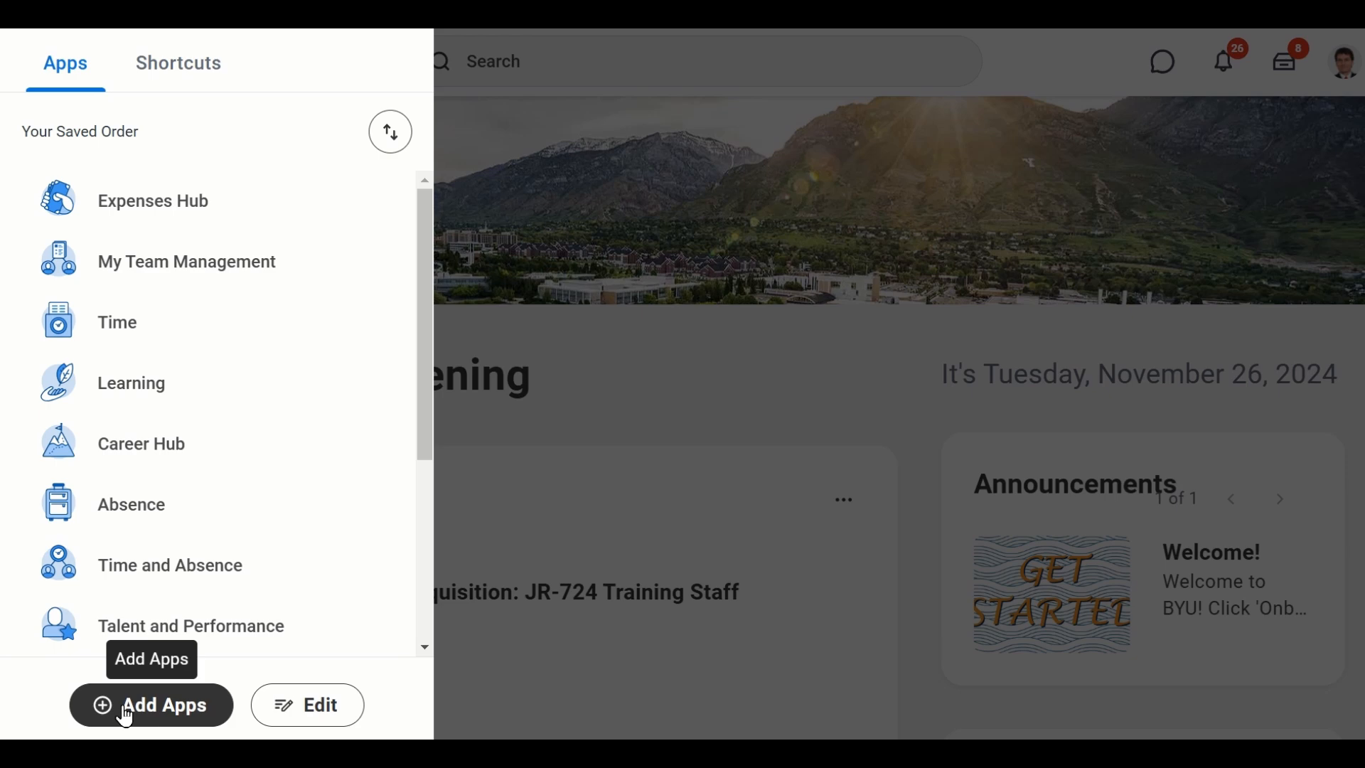
- Open the Expenses Hub and start a new spend authorization
left_click(189, 212)
scroll(794, 345, "down", 2)
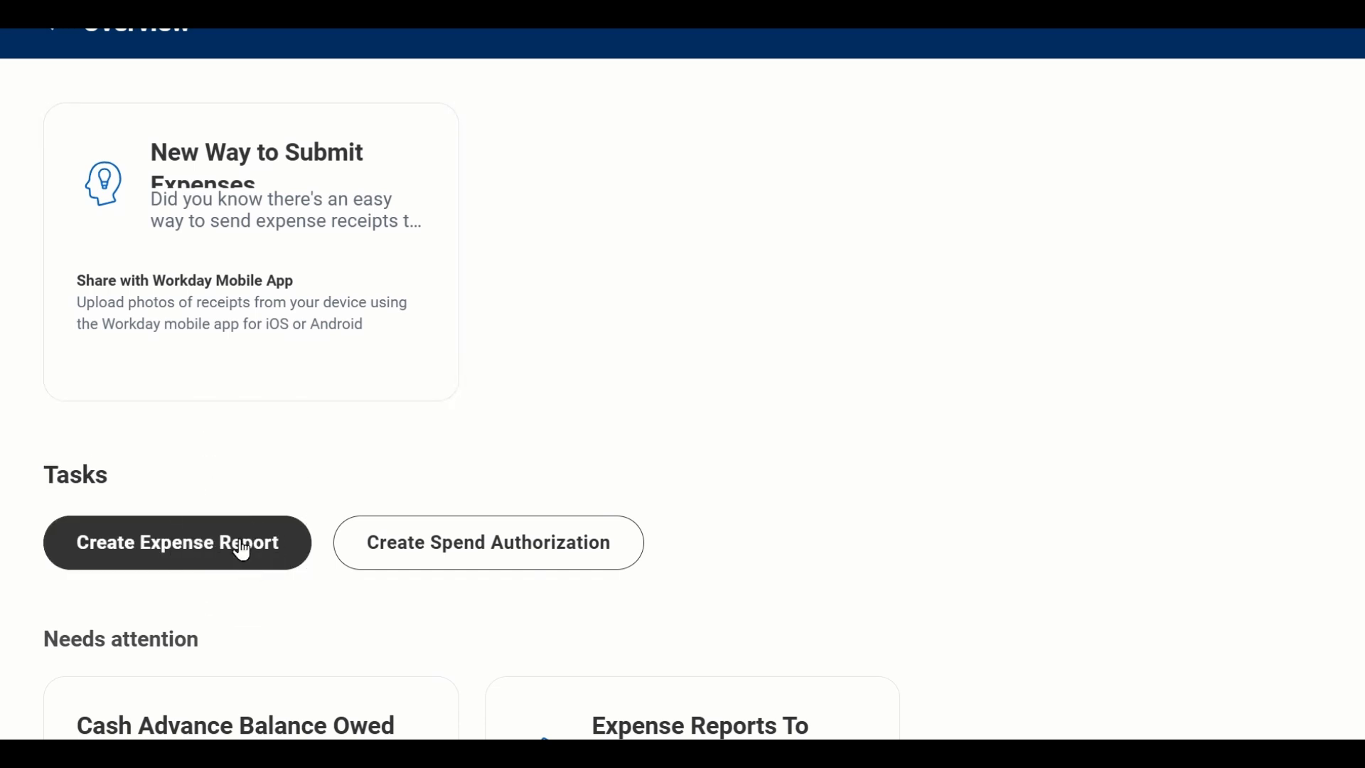
left_click(455, 562)
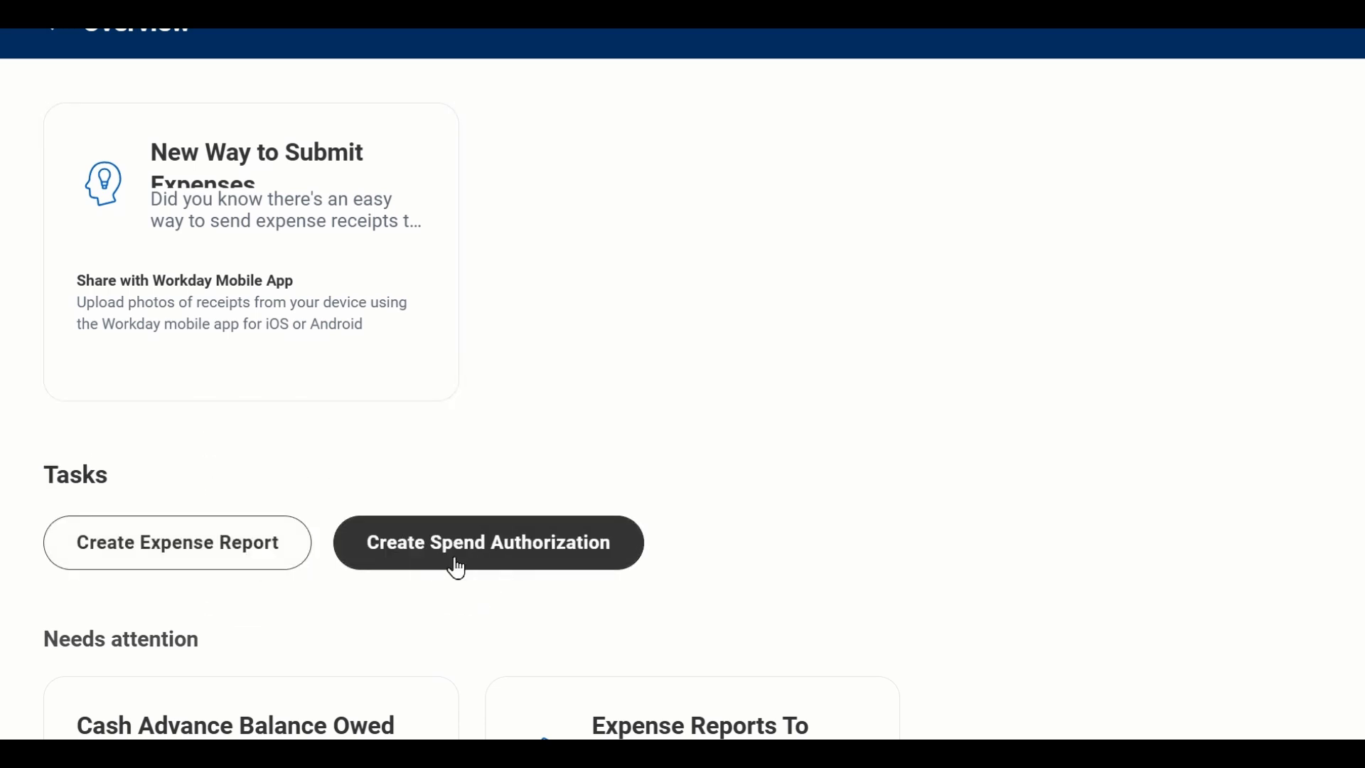
left_click(462, 546)
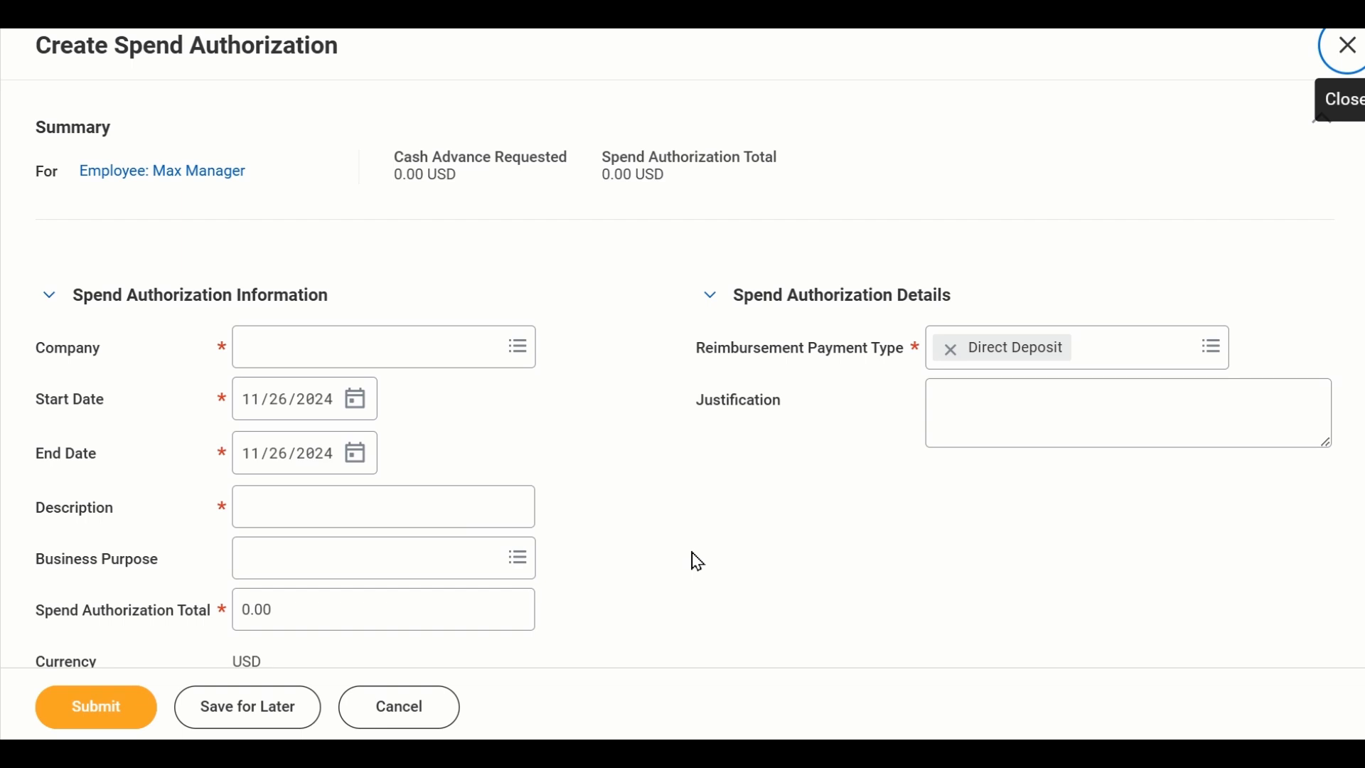
- Set the spend authorization's company to Brigham Young University
left_click(403, 340)
type("byu")
key("Return")
left_click(389, 493)
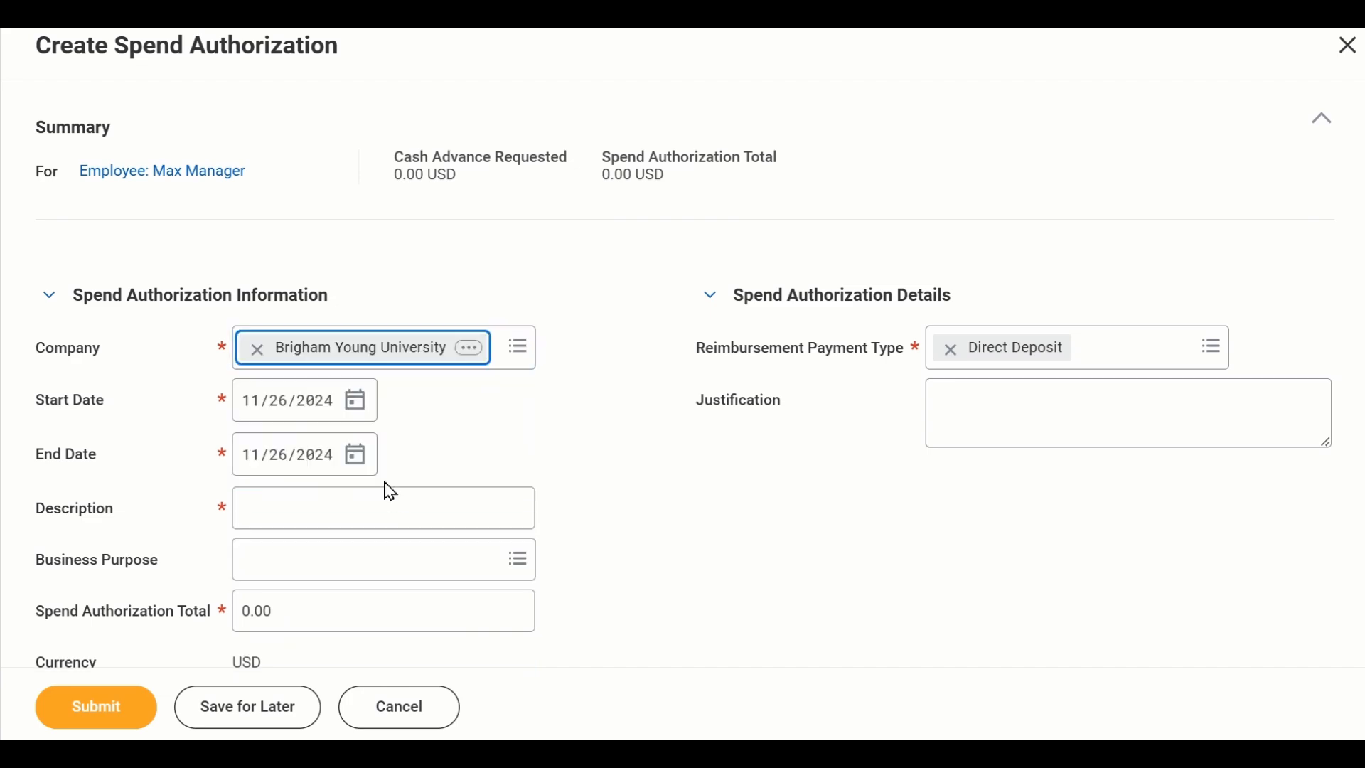
- Set the spend authorization's start date to 10/21/2024 and its end date to 10/24/2024
scroll(654, 461, "down", 3)
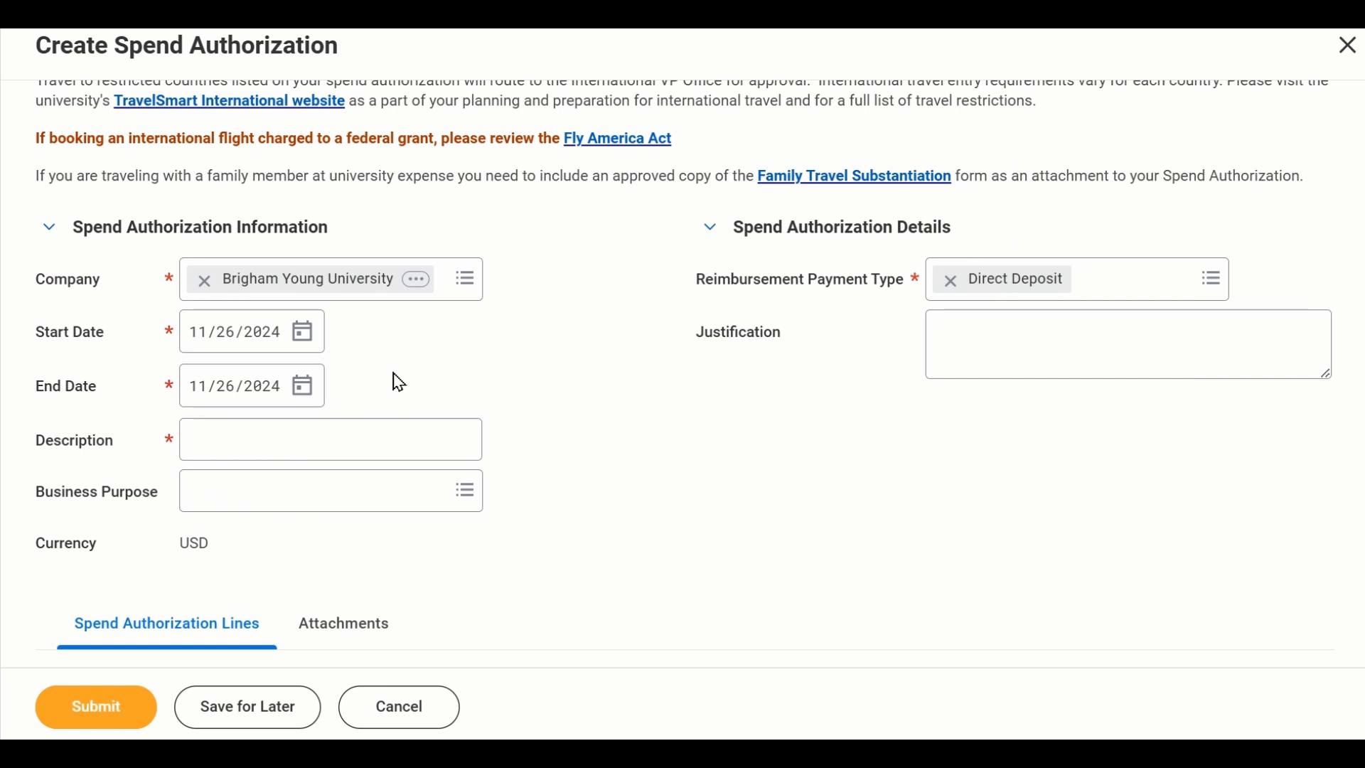
left_click(300, 341)
left_click(377, 343)
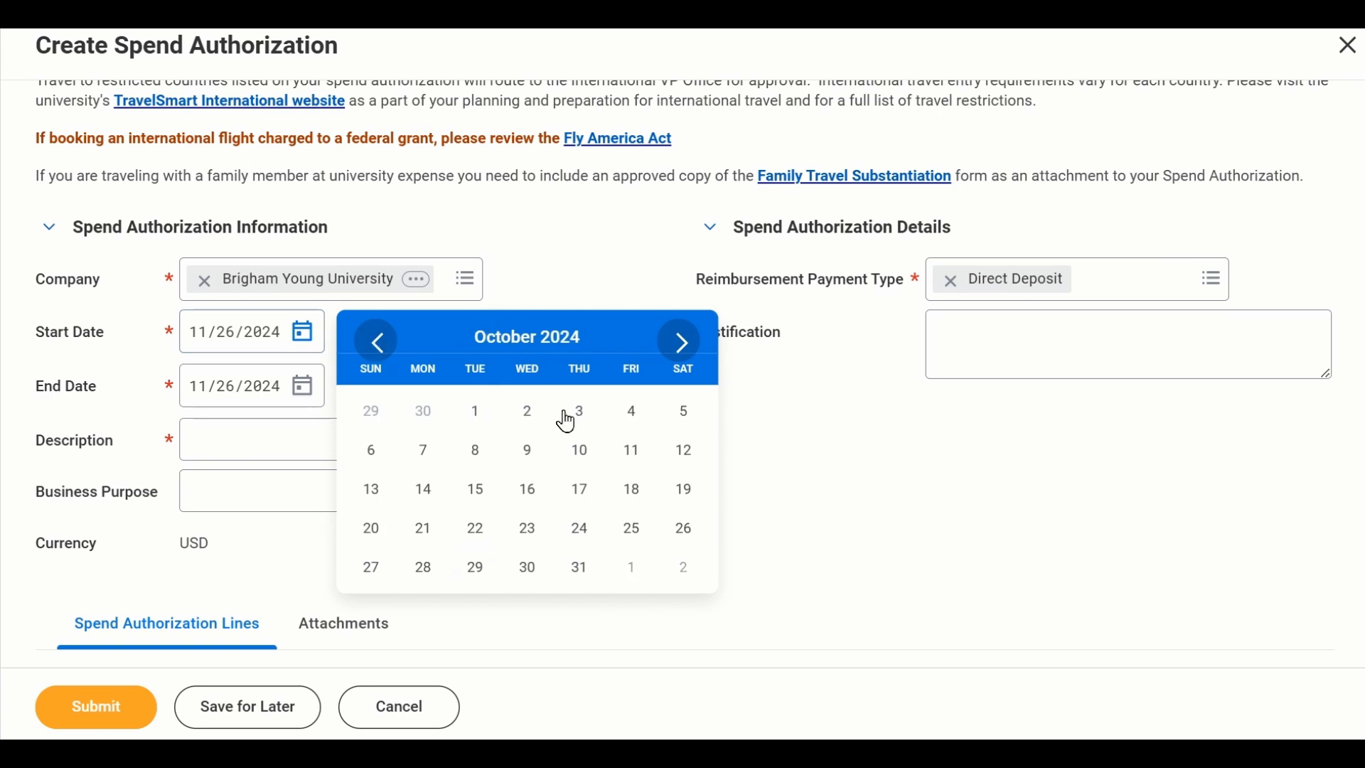
left_click(430, 532)
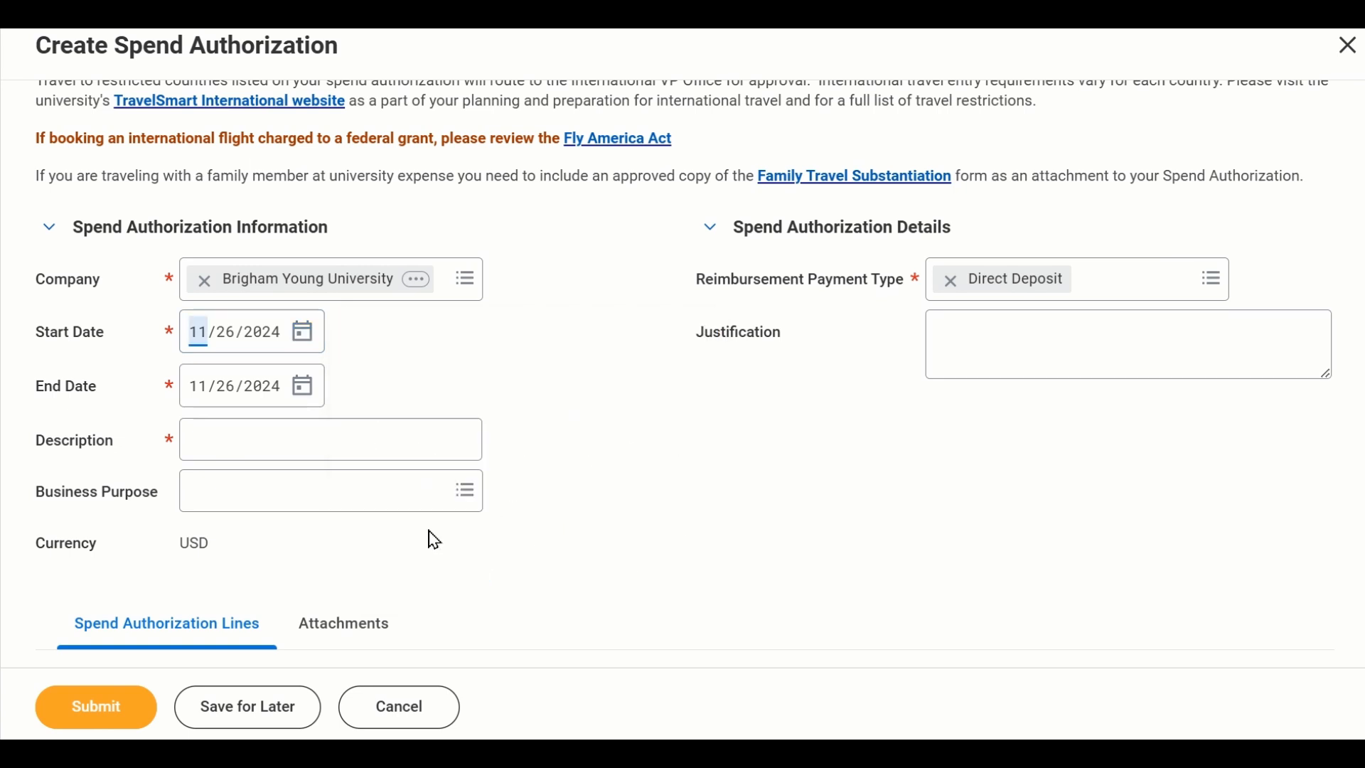
left_click(303, 392)
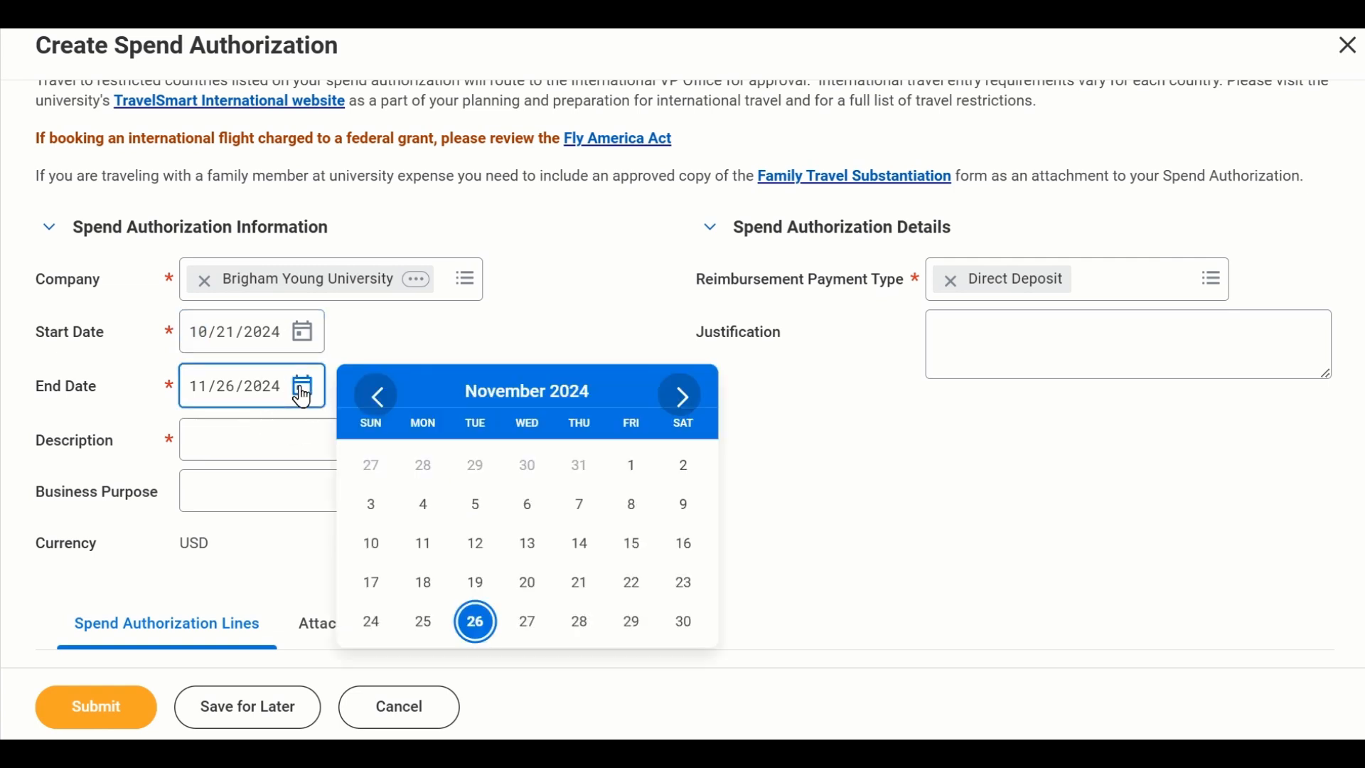
left_click(374, 393)
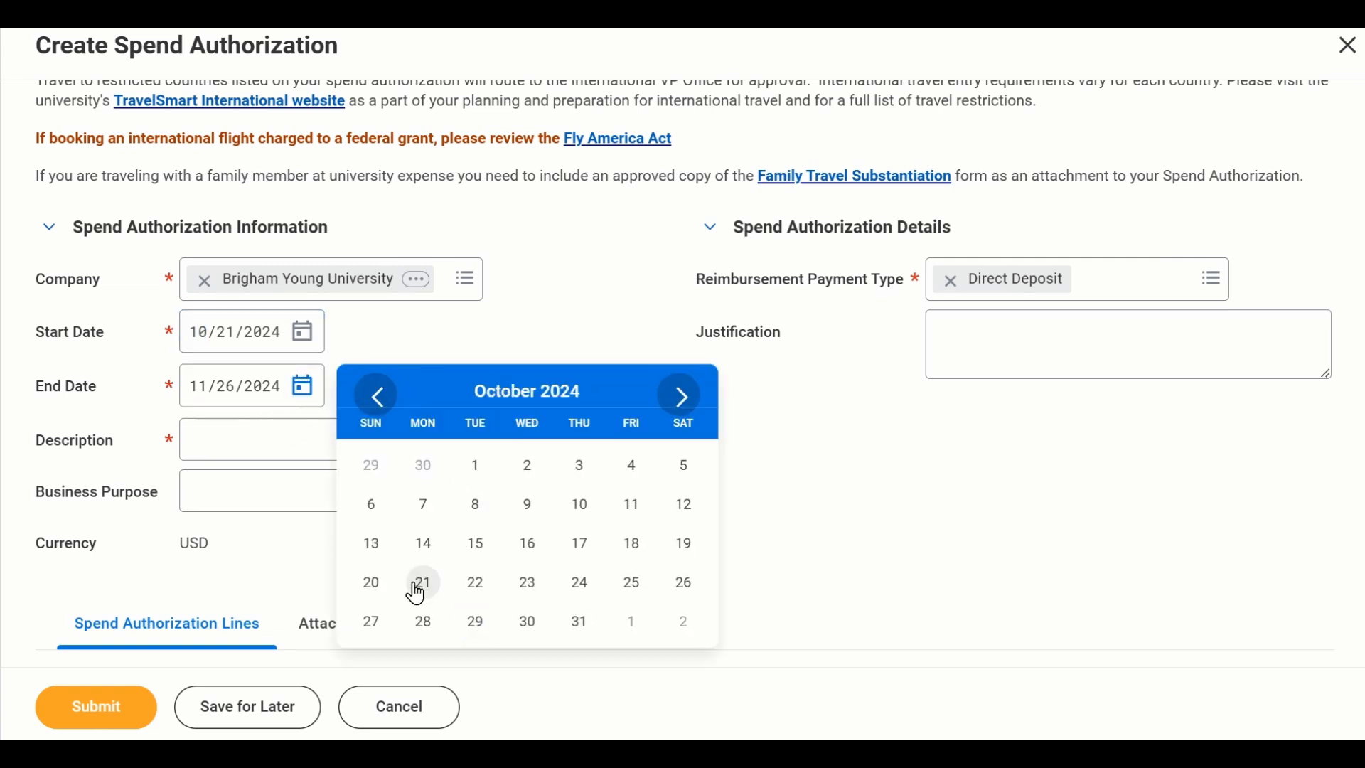
left_click(581, 588)
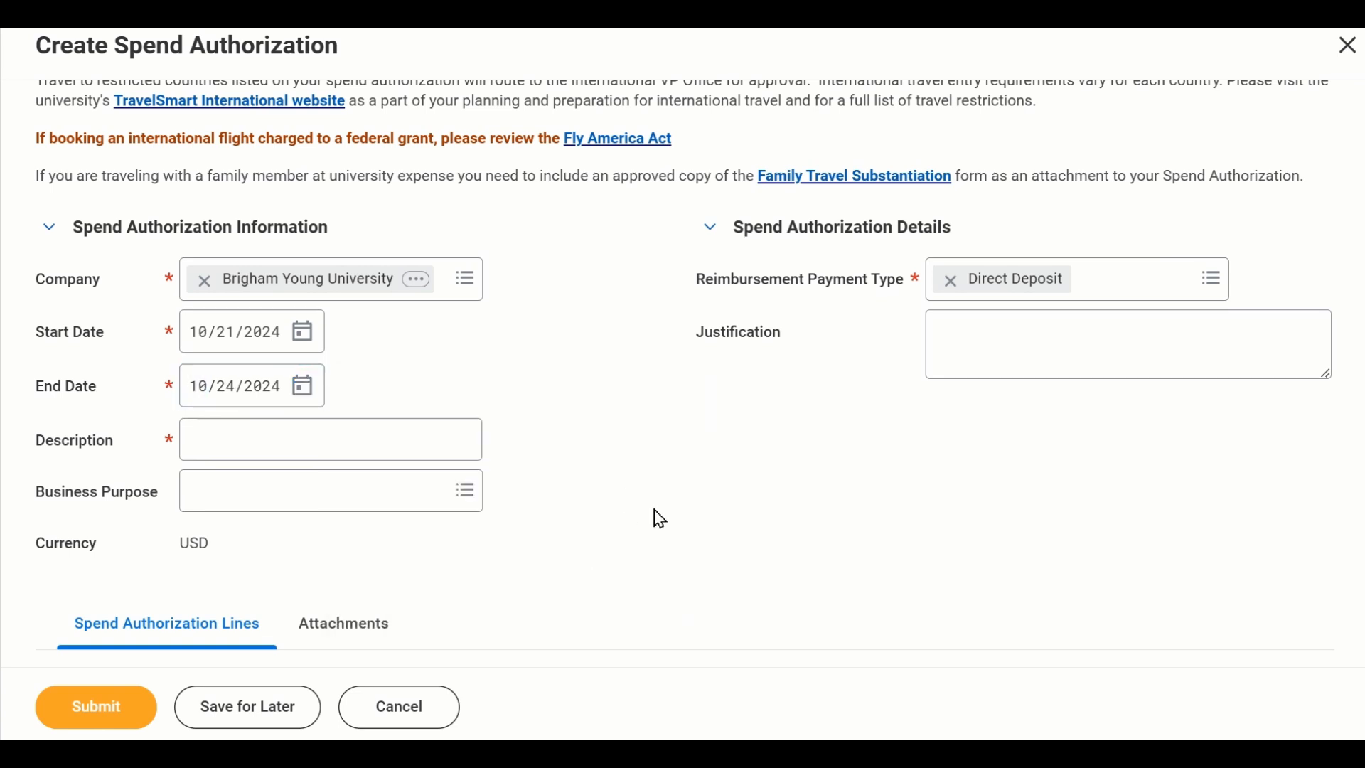
- Enter "Team Travel - 10/21 - 1024" as the spend authorization's description
left_click(336, 439)
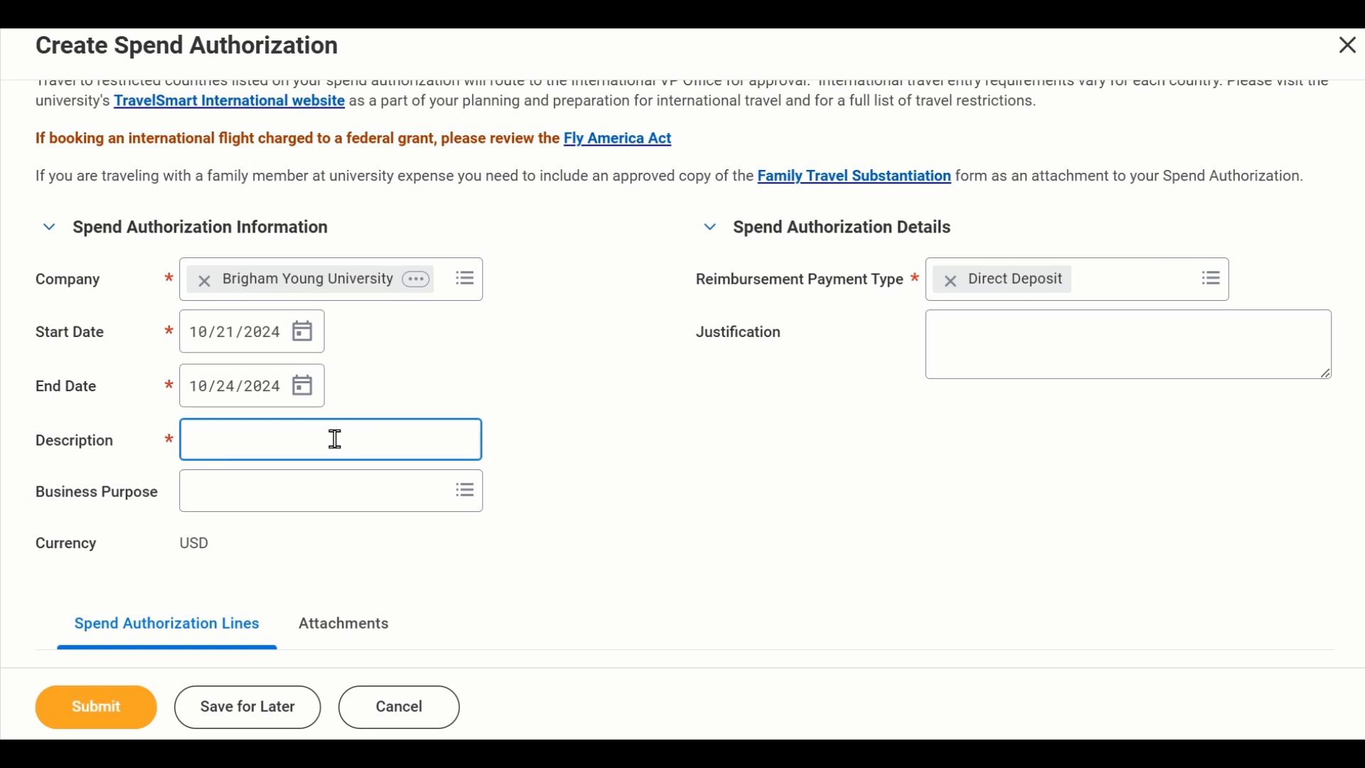
type("Team Travel - 10/21")
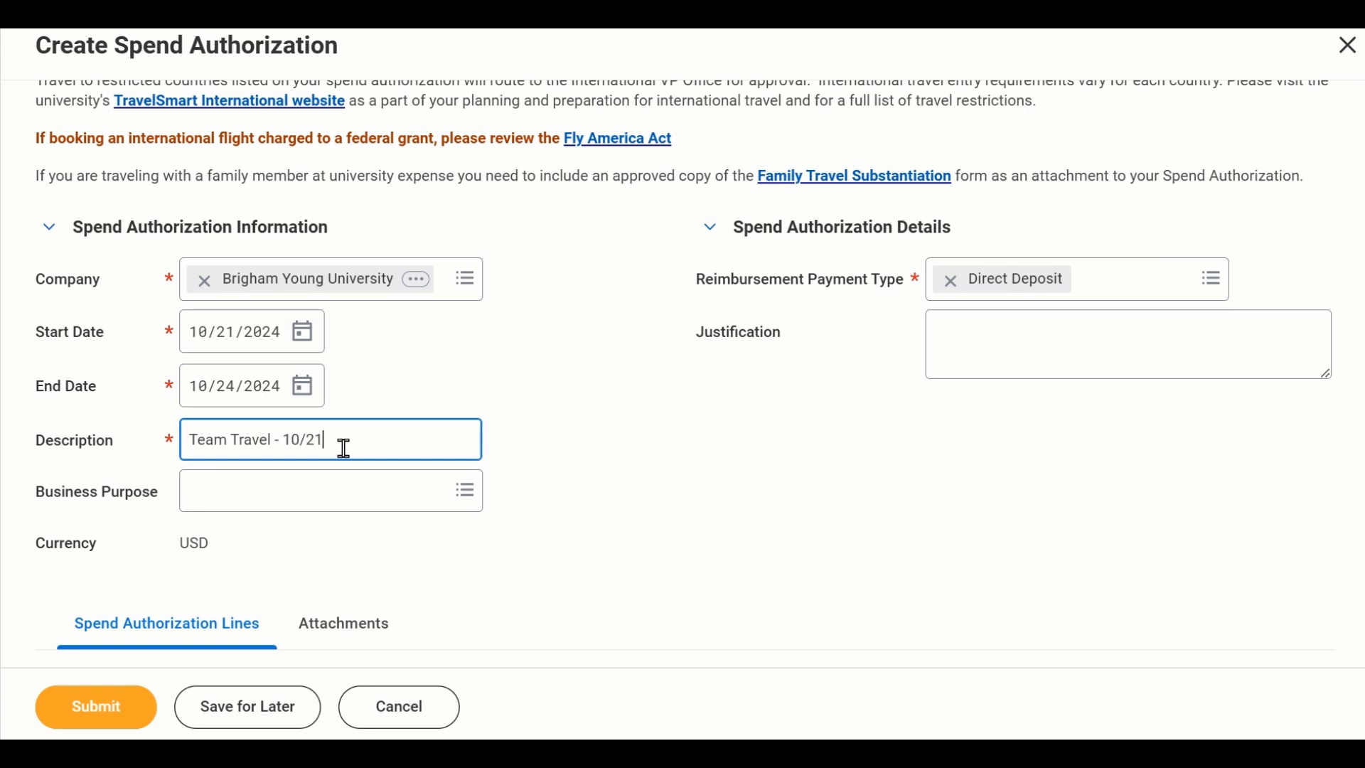
type(" - 1024")
- Choose Athletic Events as the business purpose
left_click(327, 492)
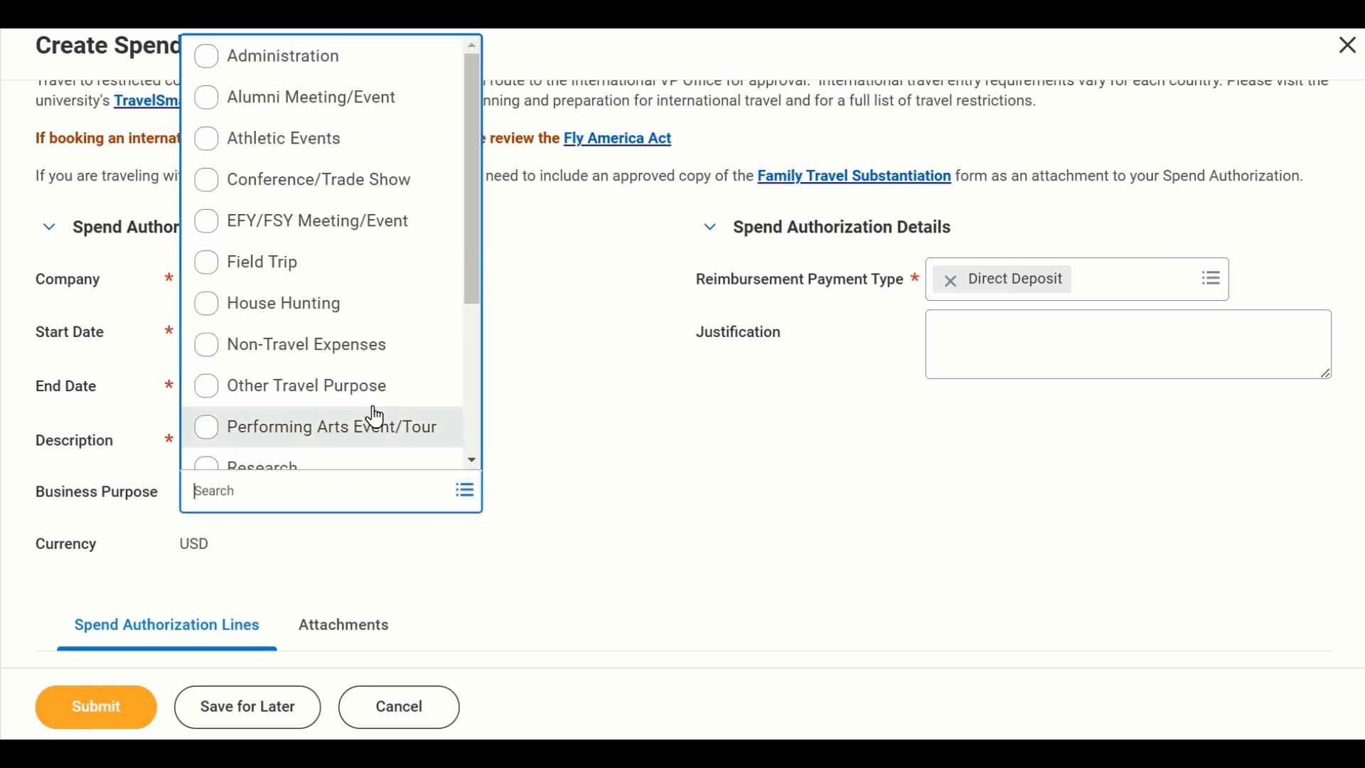
mouse_move(475, 84)
left_mouse_down()
mouse_move(463, 261)
mouse_move(453, 76)
left_mouse_up()
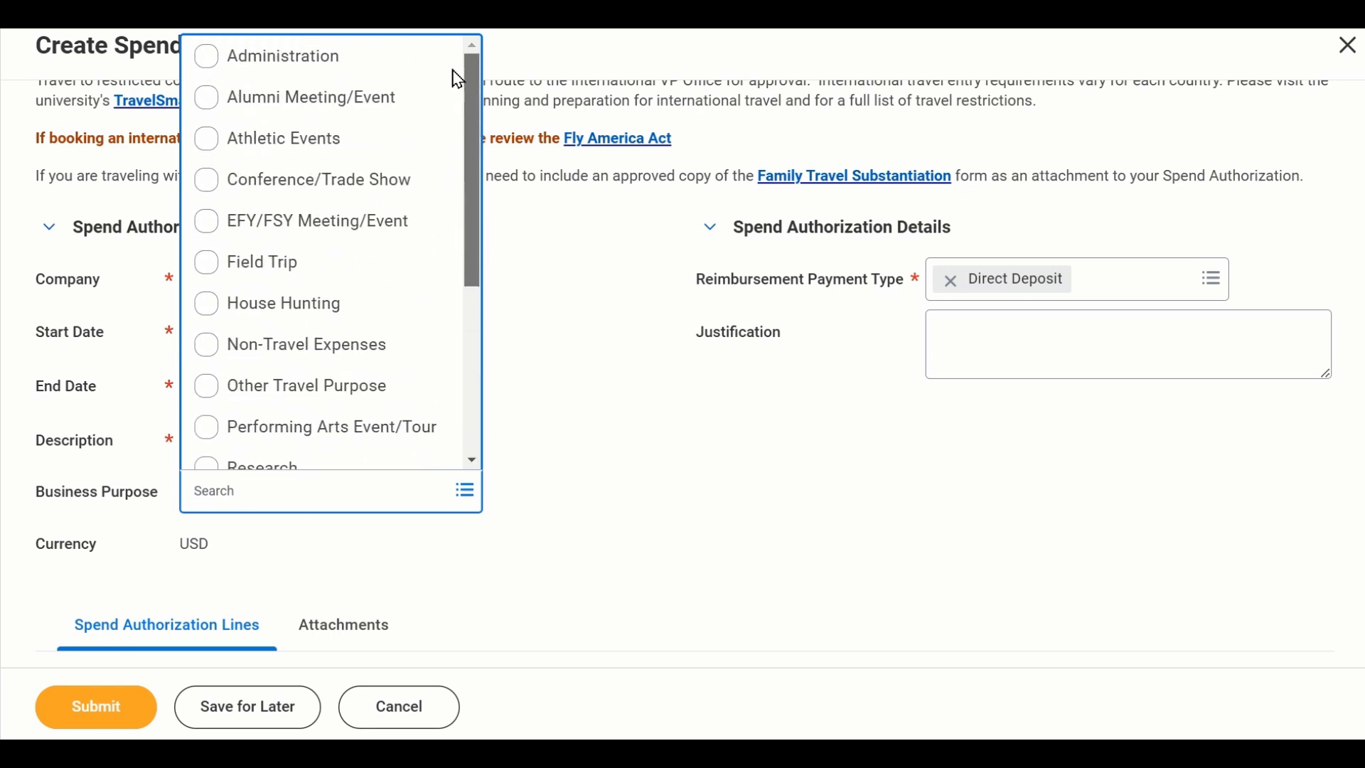
left_click(228, 139)
left_click(669, 452)
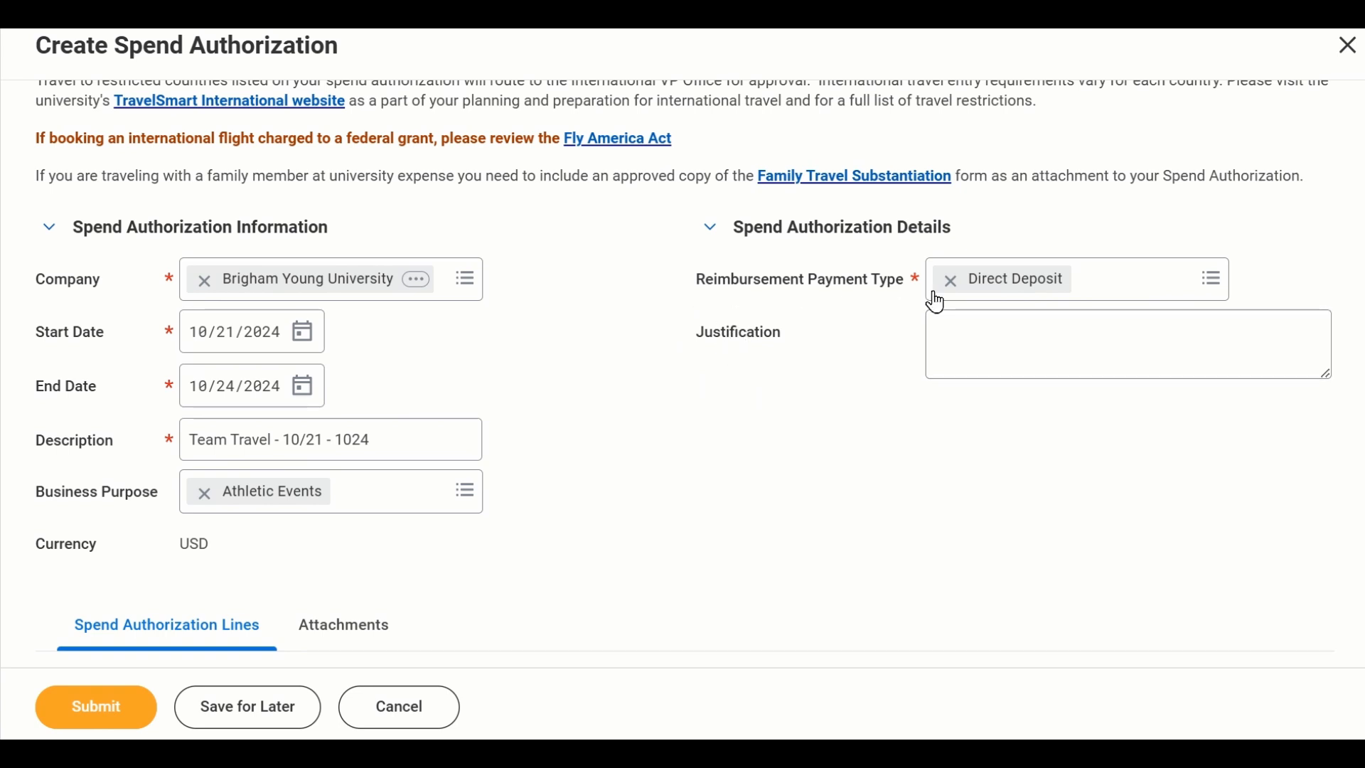
- Enter "Team Travel in October 2024" as the justification in the spend authorization details
left_click(978, 340)
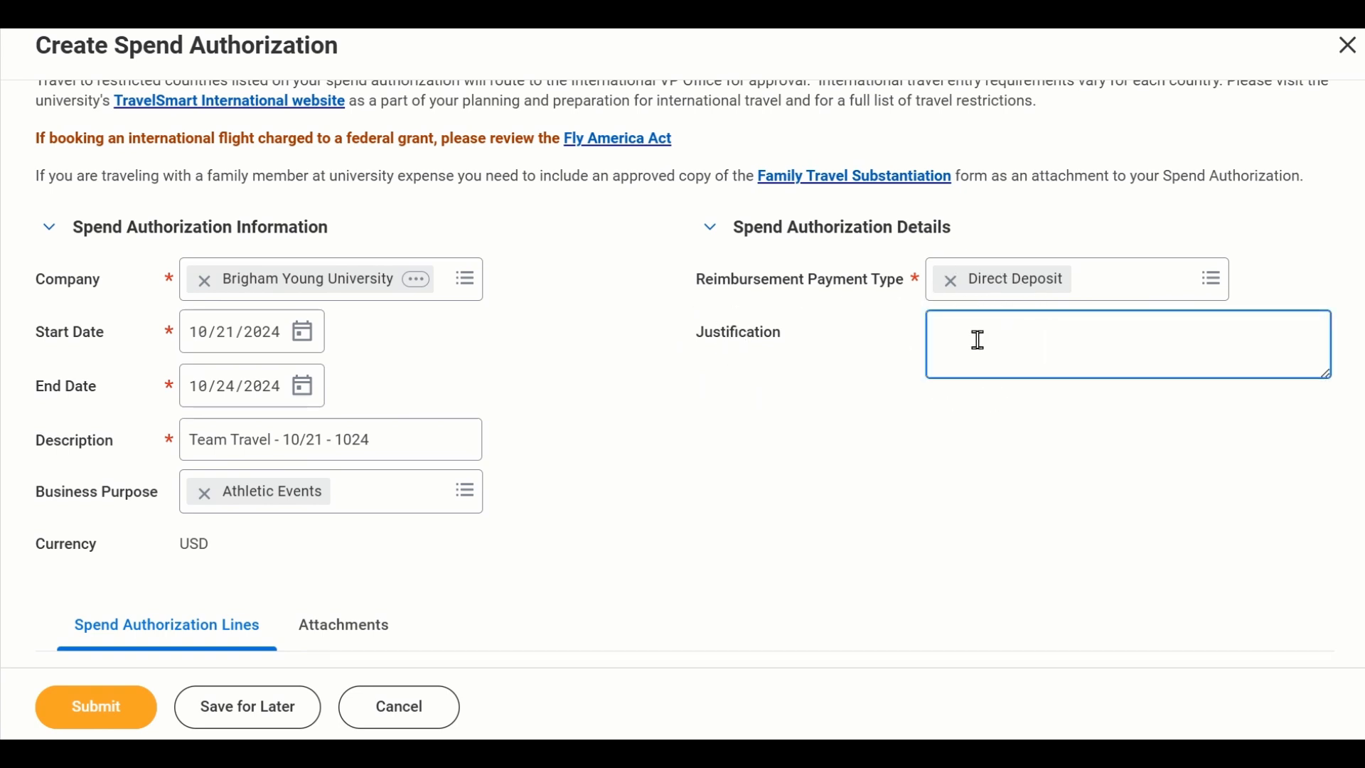
type("Team Travel in October 2024")
left_click(848, 489)
- Add a spend authorization line with Lodging as its expense item
scroll(653, 363, "down", 2)
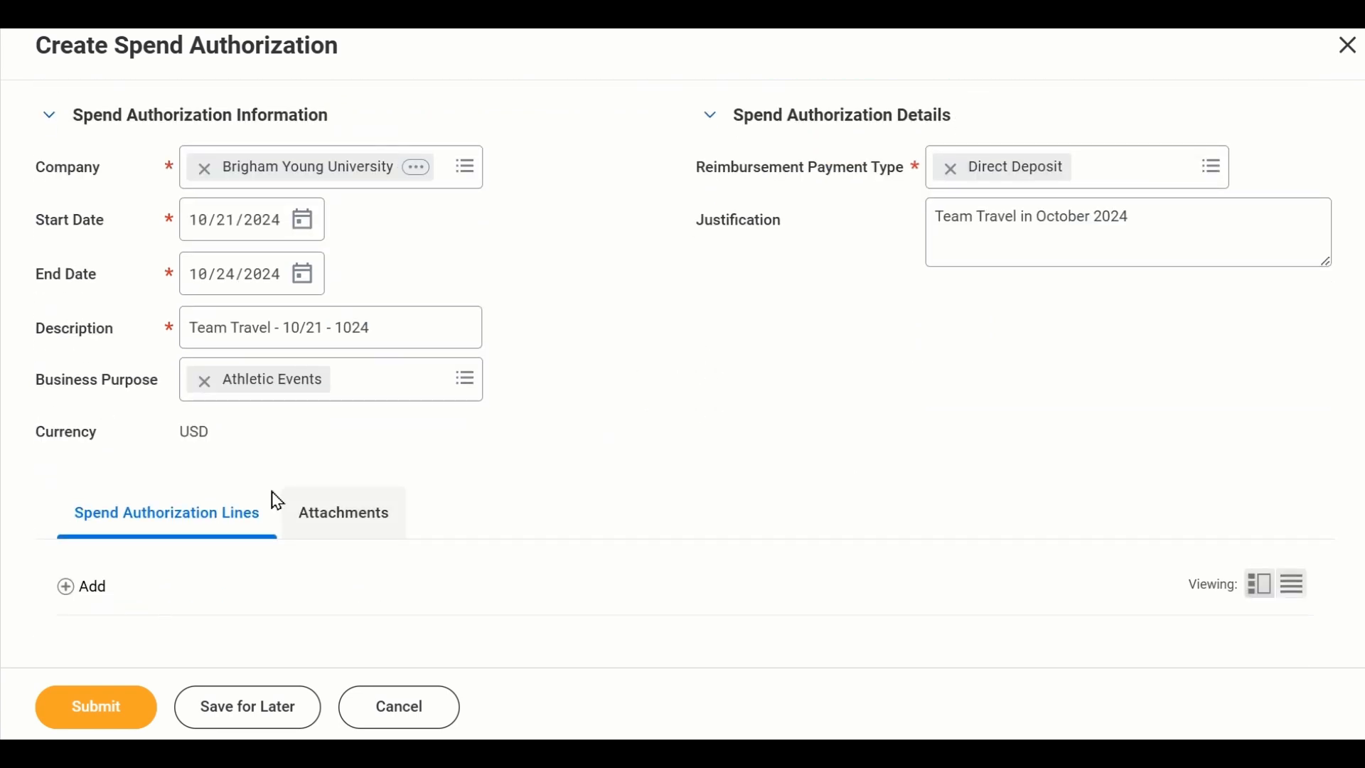
left_click(78, 594)
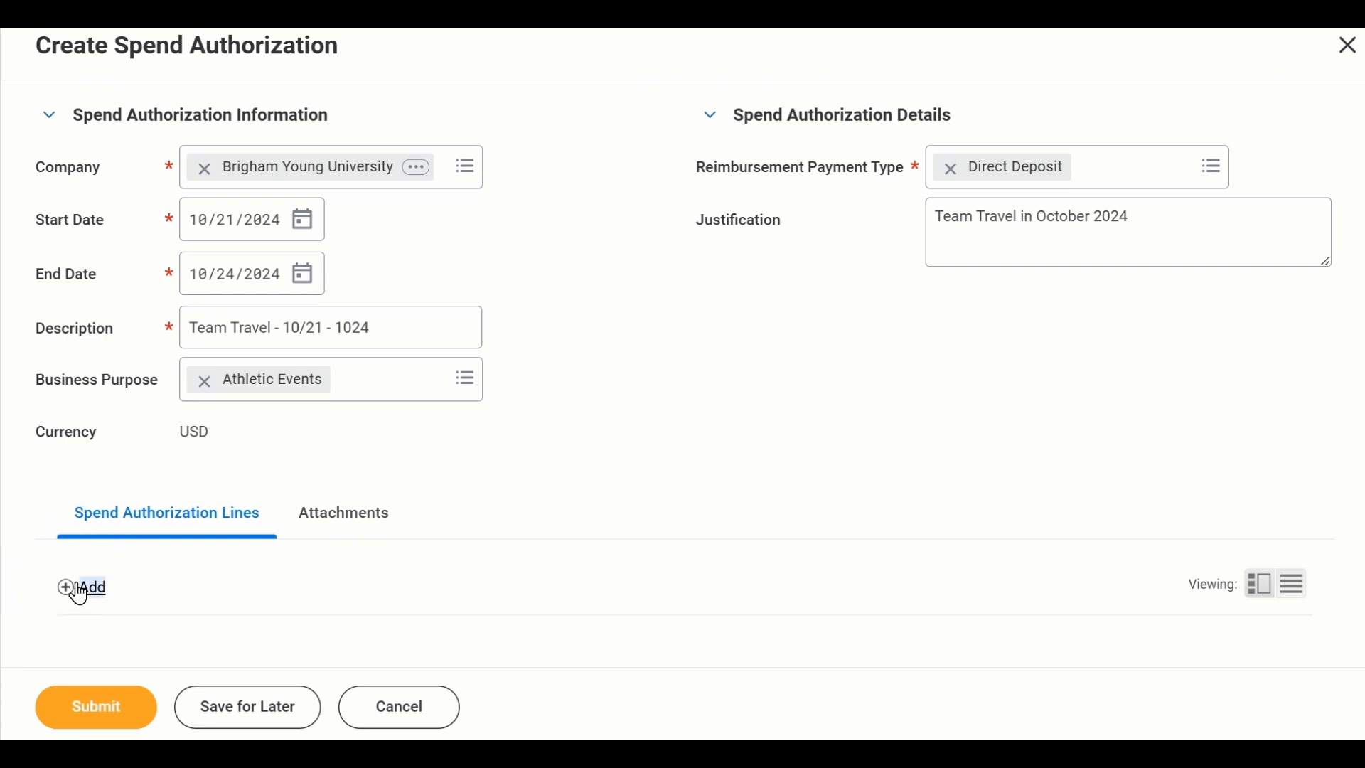
scroll(676, 428, "down", 6)
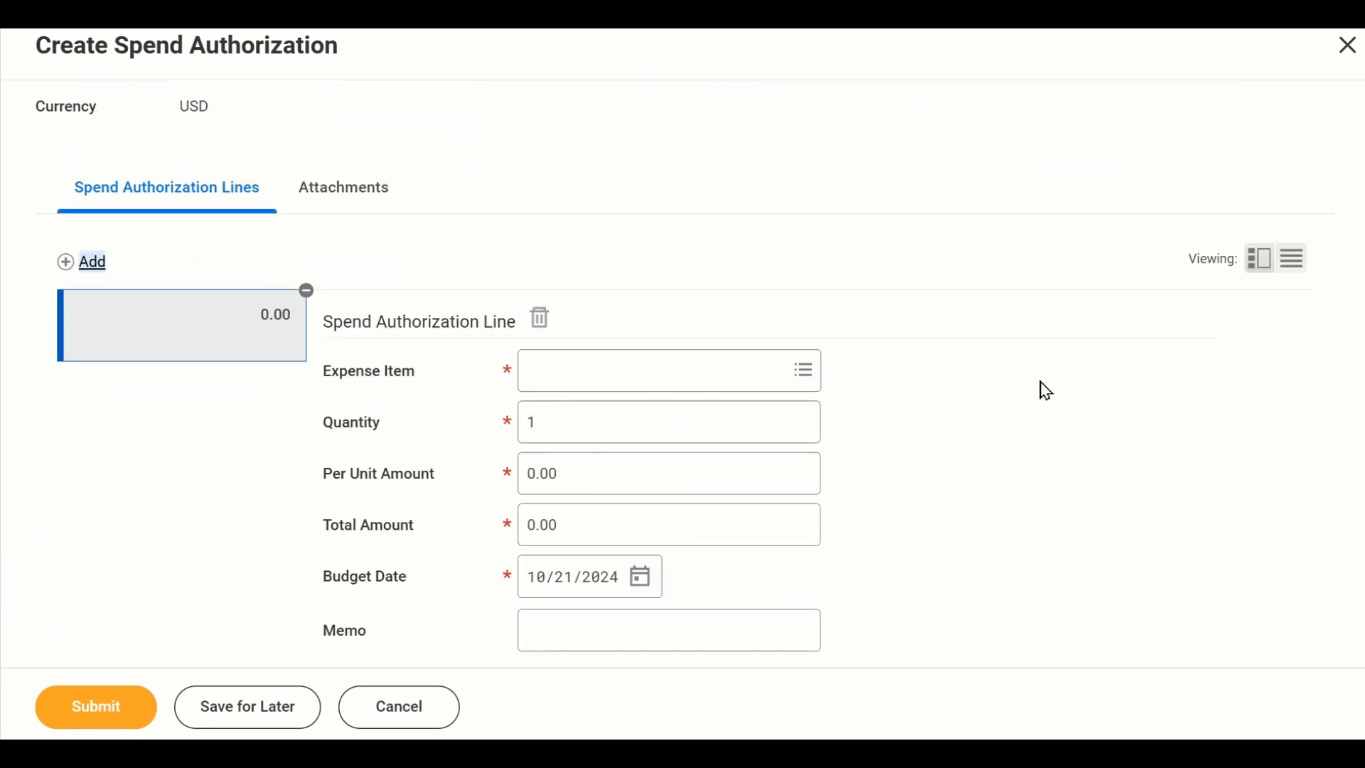
scroll(1081, 380, "down", 2)
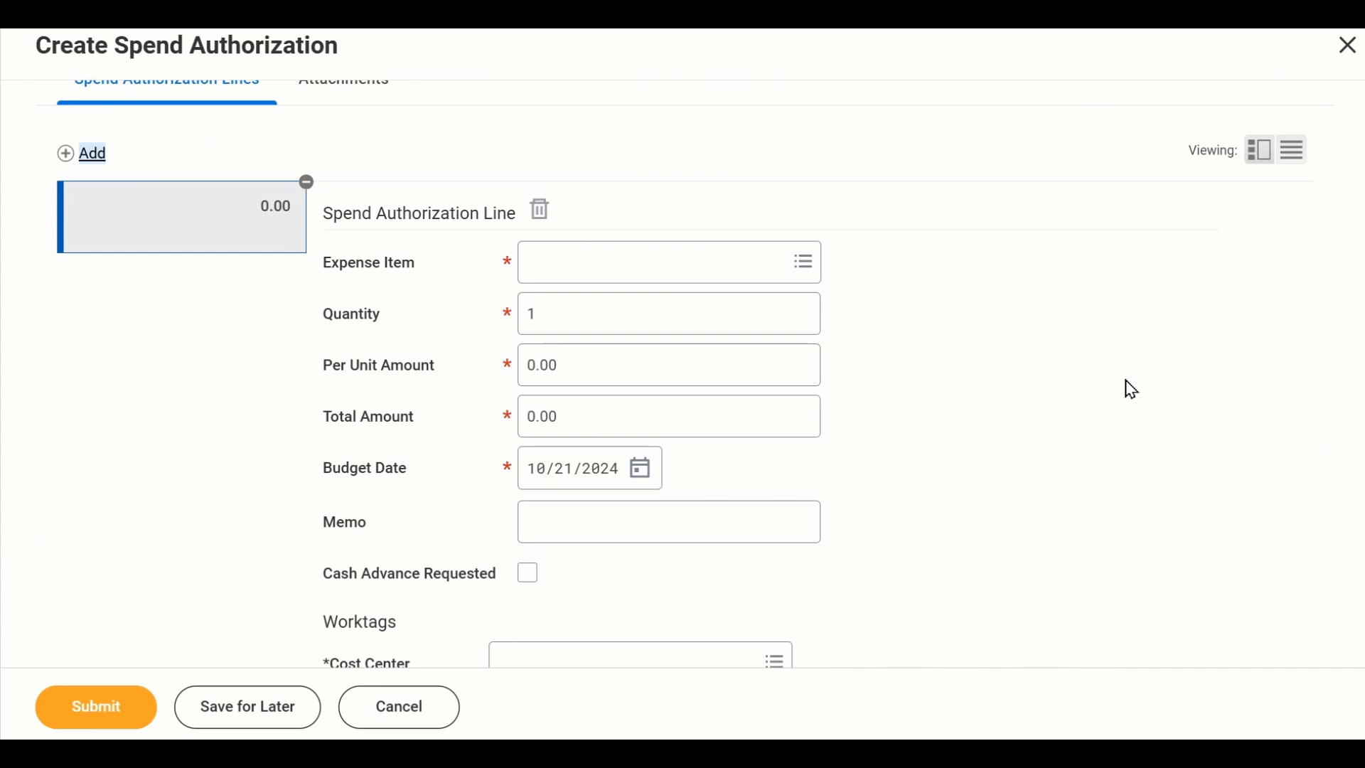
left_click(672, 254)
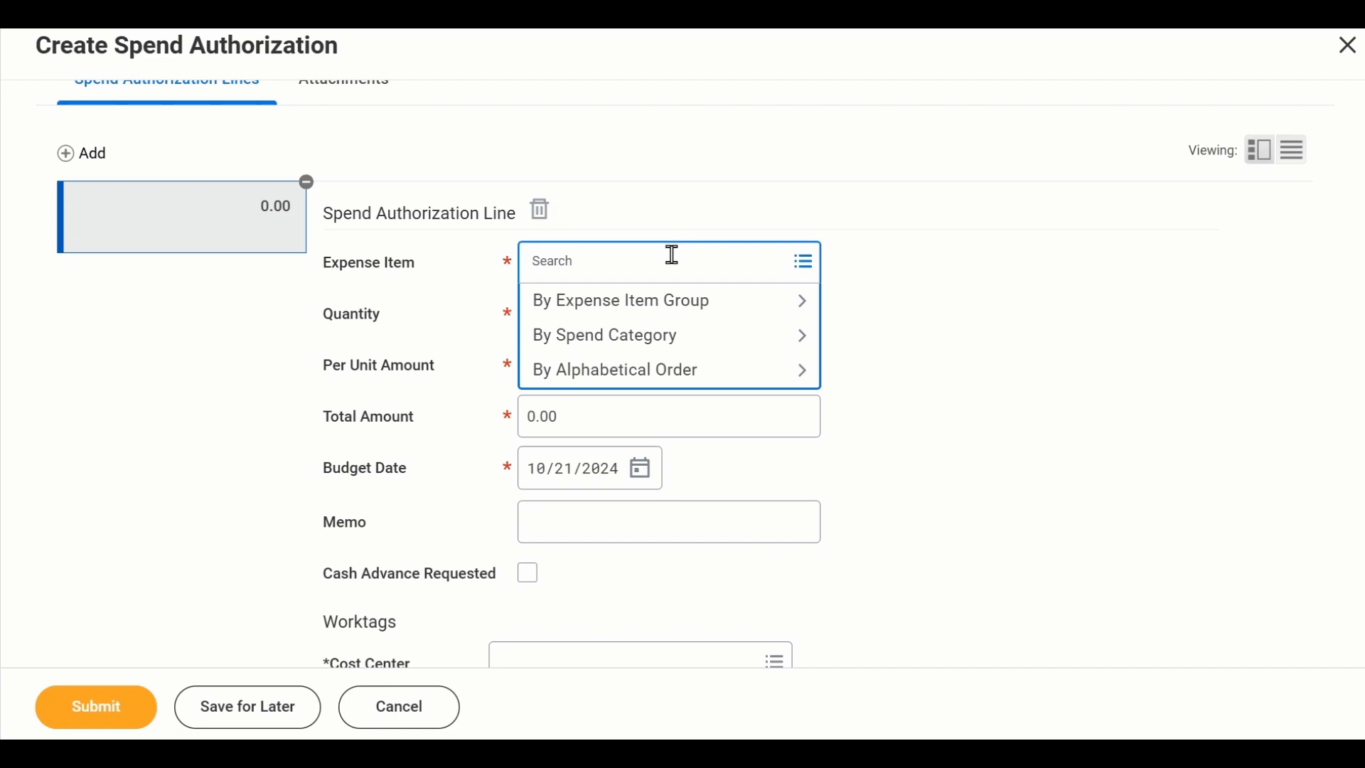
type("lodg")
key("Return")
left_click(586, 332)
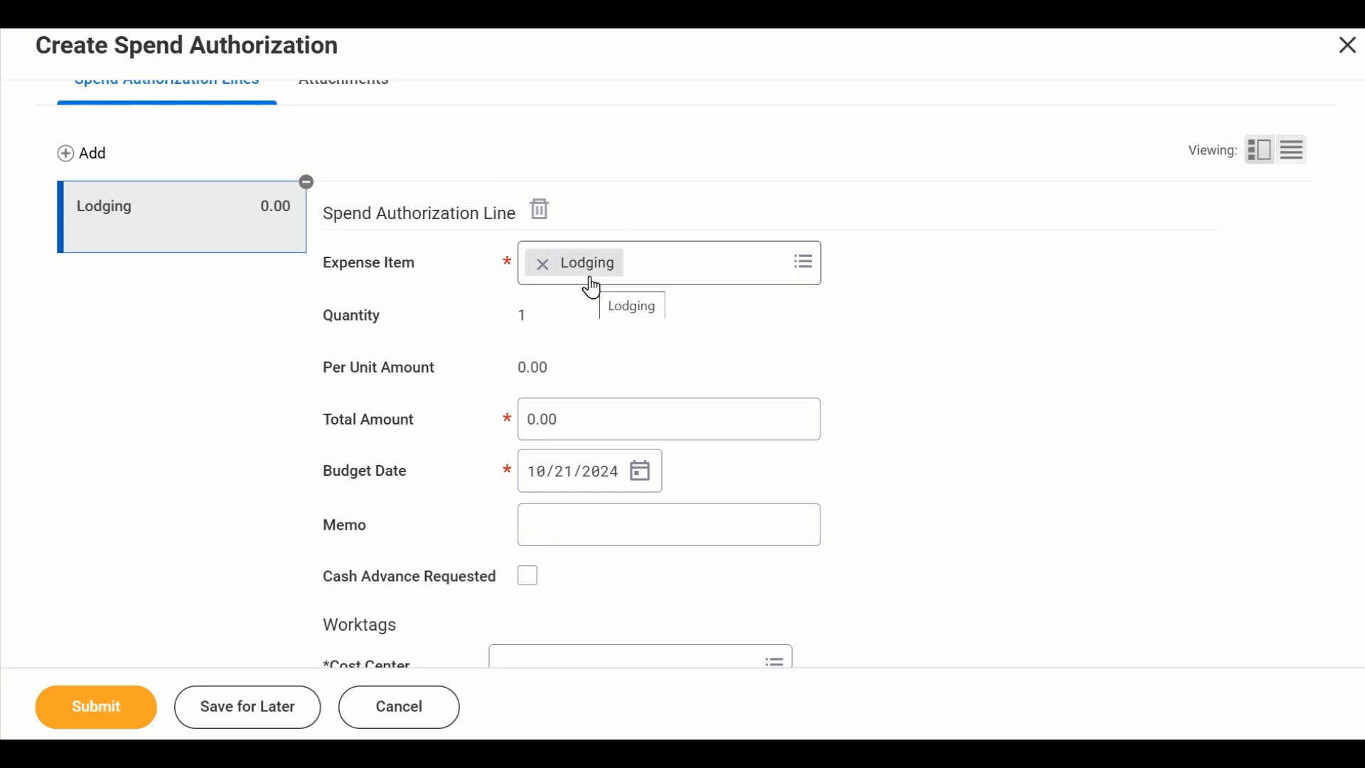
- Set the lodging line's total amount to 350
left_click_drag(642, 406, 496, 433)
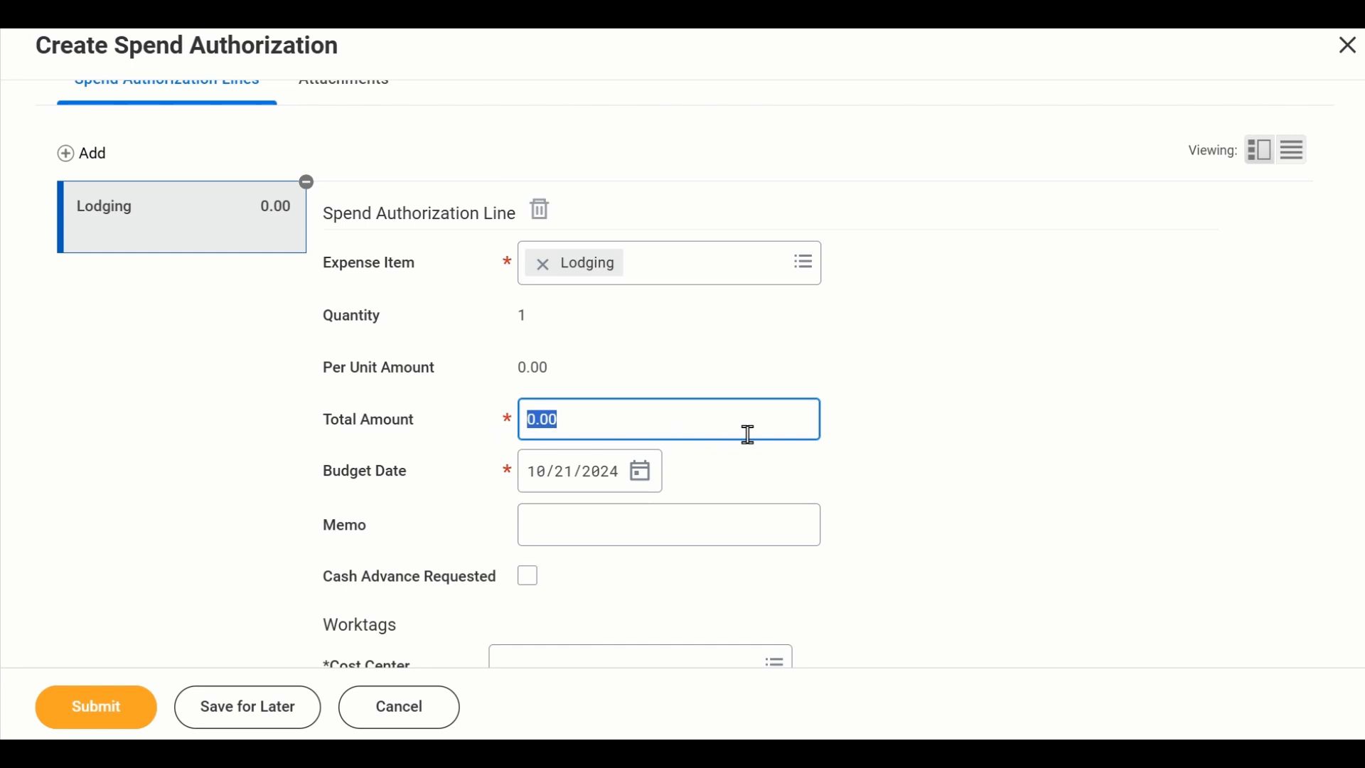
type("350")
left_click(901, 441)
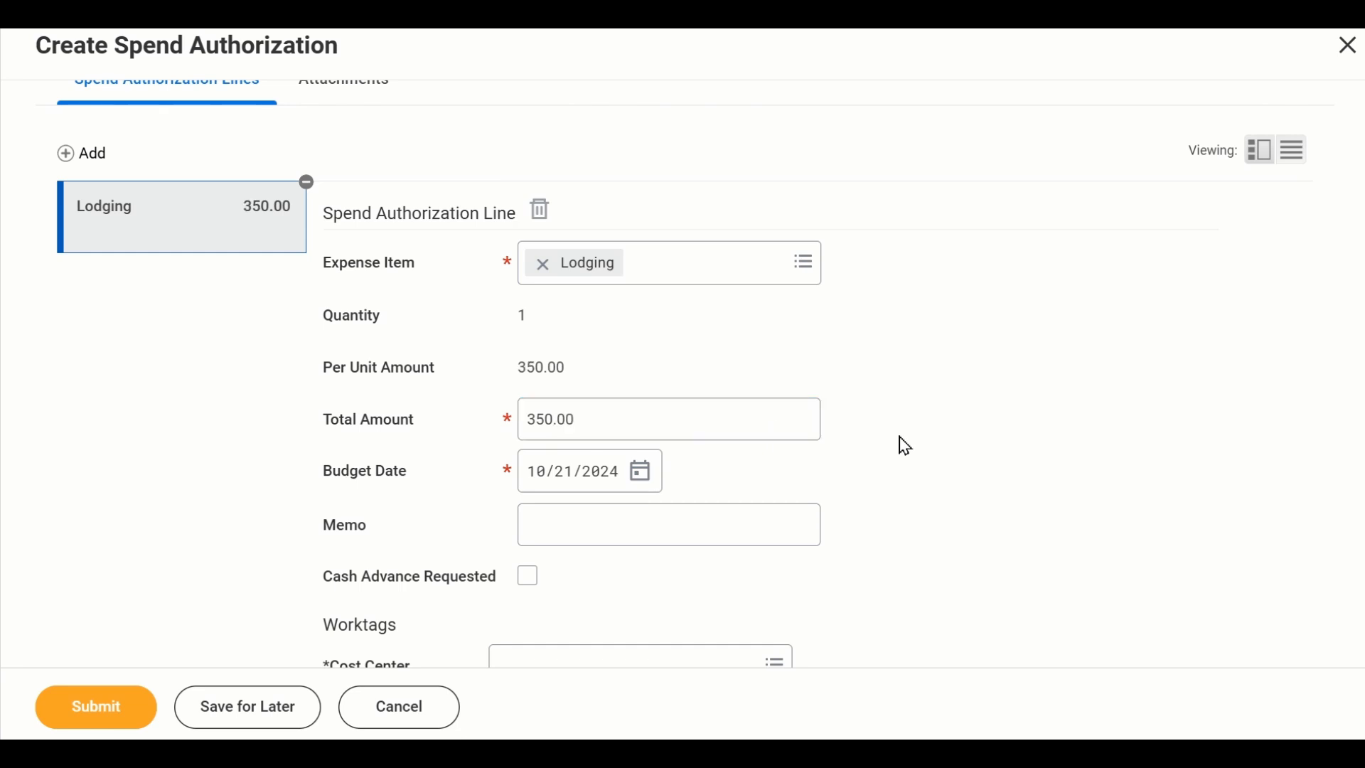
- Enter "Hotel stay 3 night" as the lodging line's memo
scroll(903, 446, "down", 3)
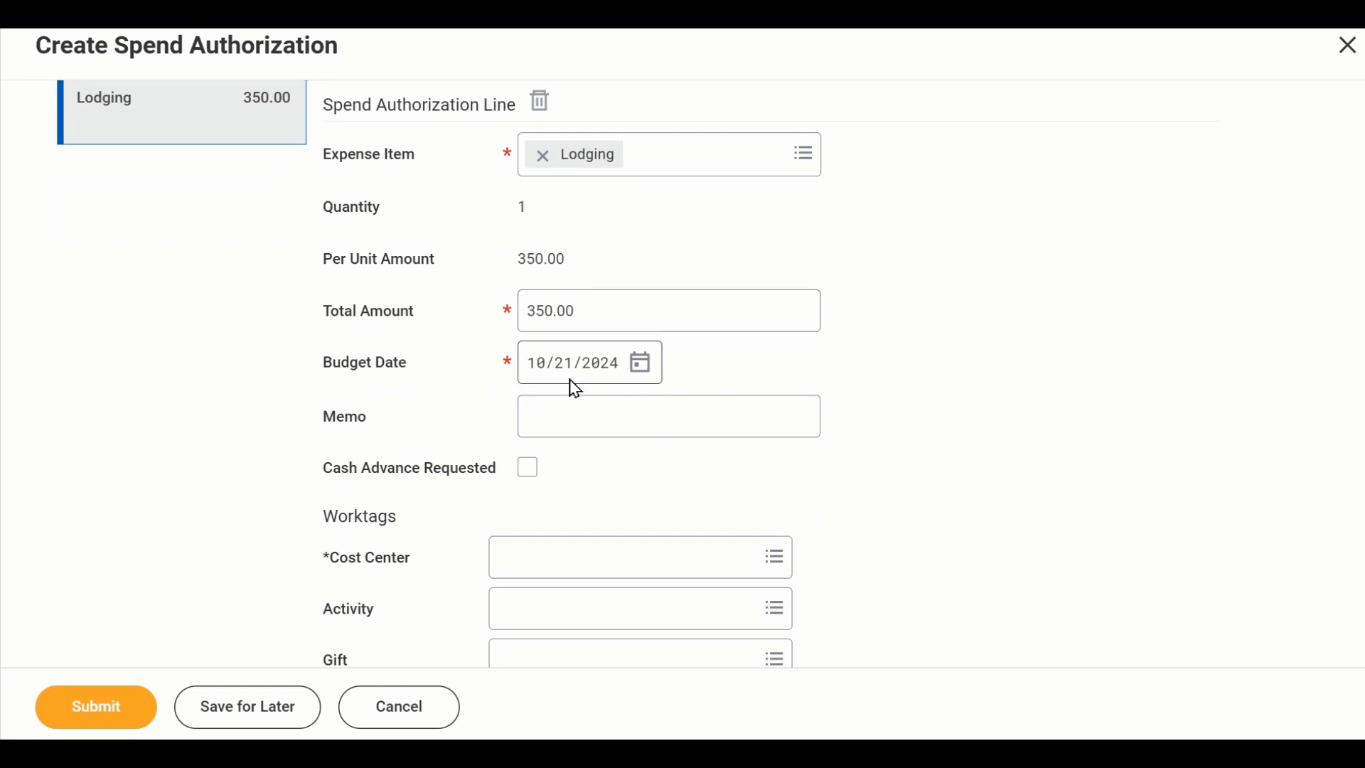
left_click(604, 406)
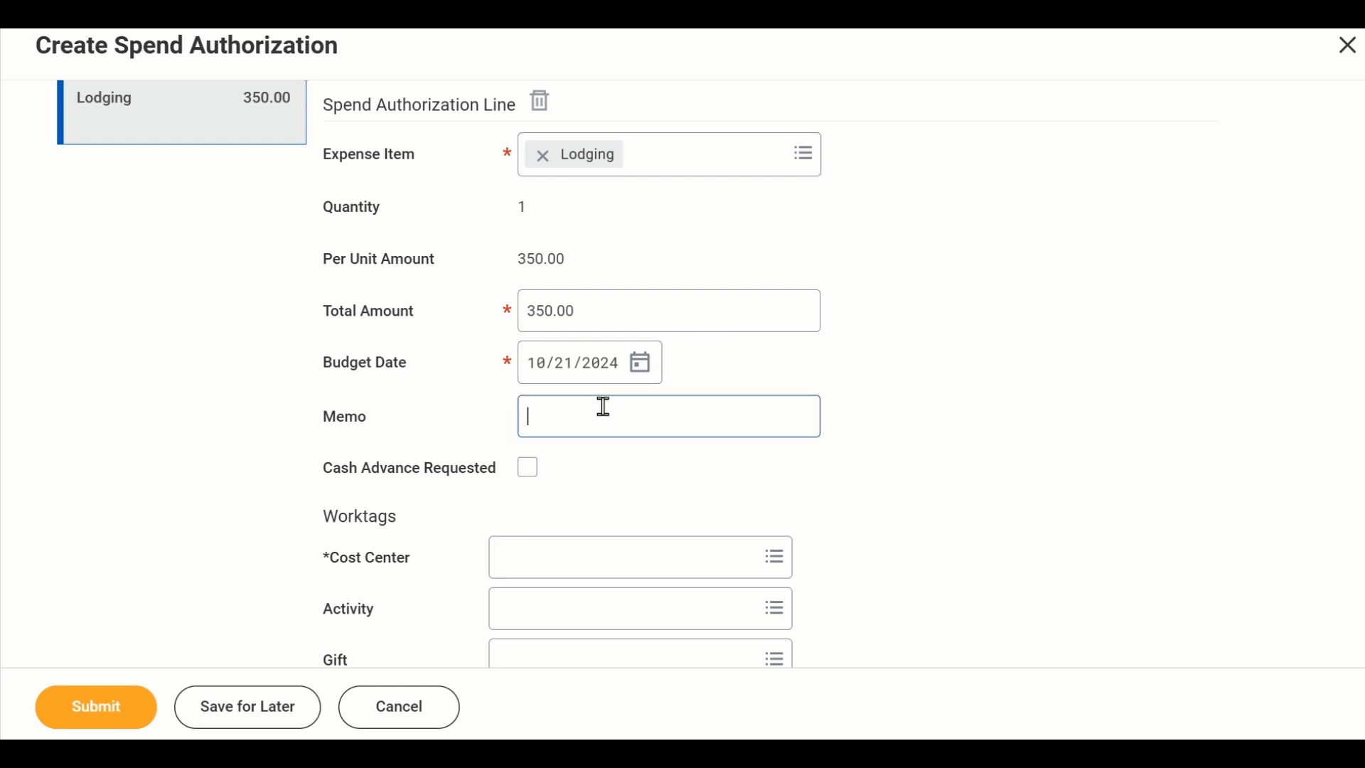
type("Hotel st")
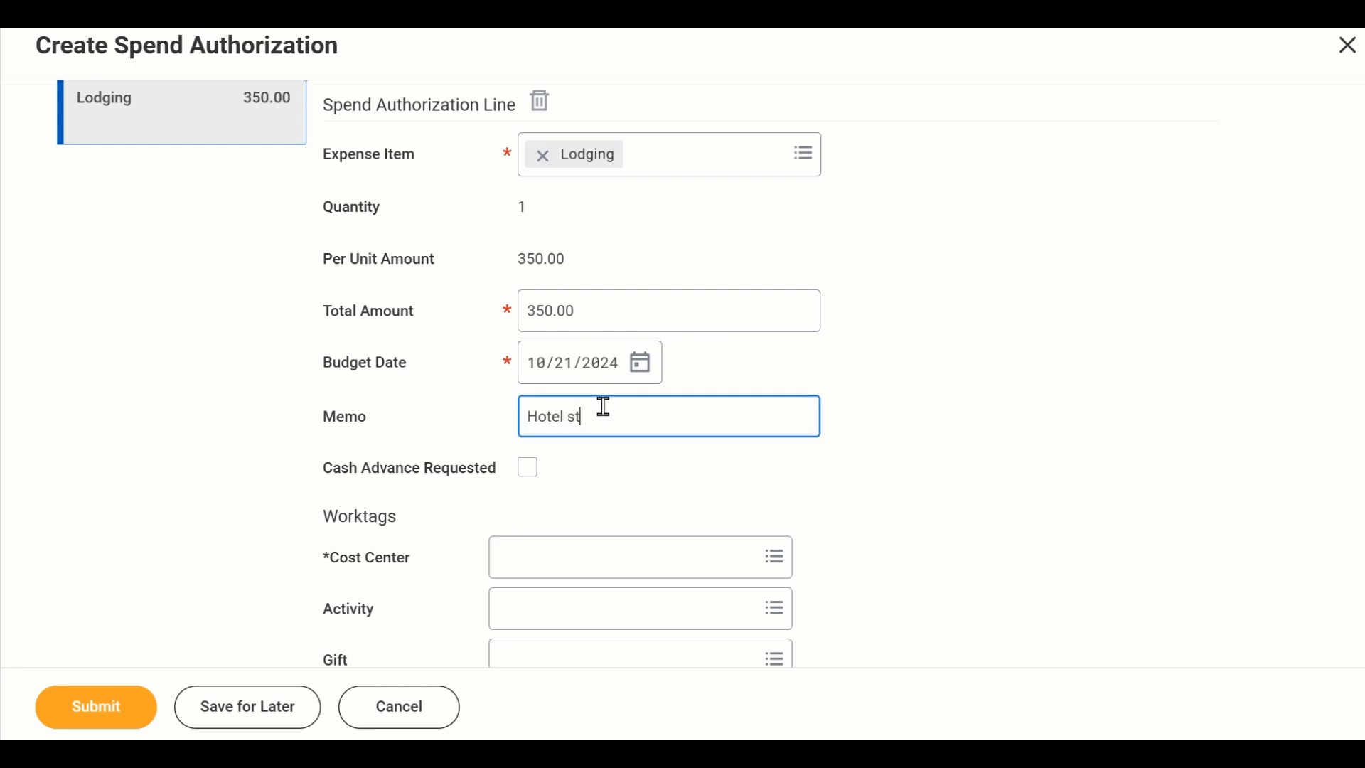
type("ay 3 night")
left_click(882, 410)
- Search for "general admin" and assign cost center CC10269 General and Administrative to the lodging line
scroll(919, 428, "down", 2)
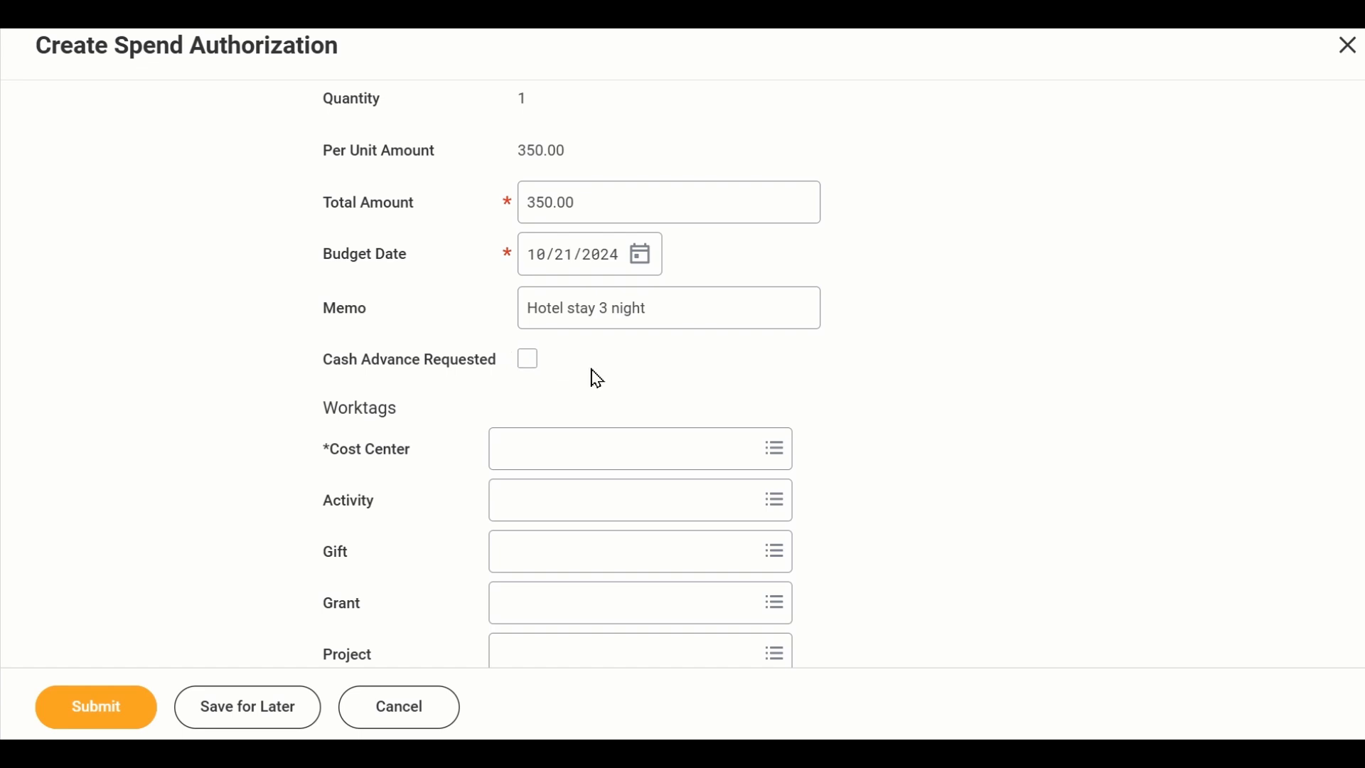
scroll(594, 378, "down", 2)
left_click(535, 337)
type("ge")
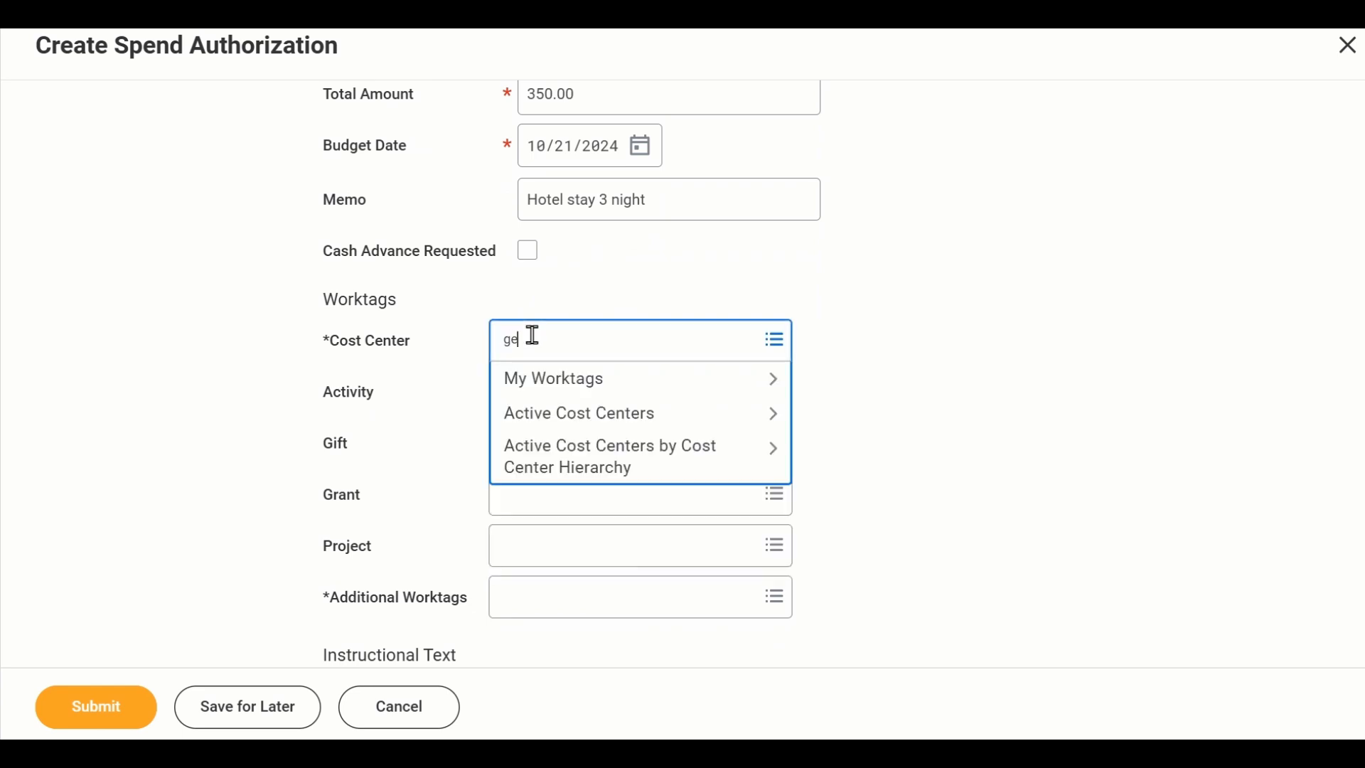
type("neral admin")
key("Return")
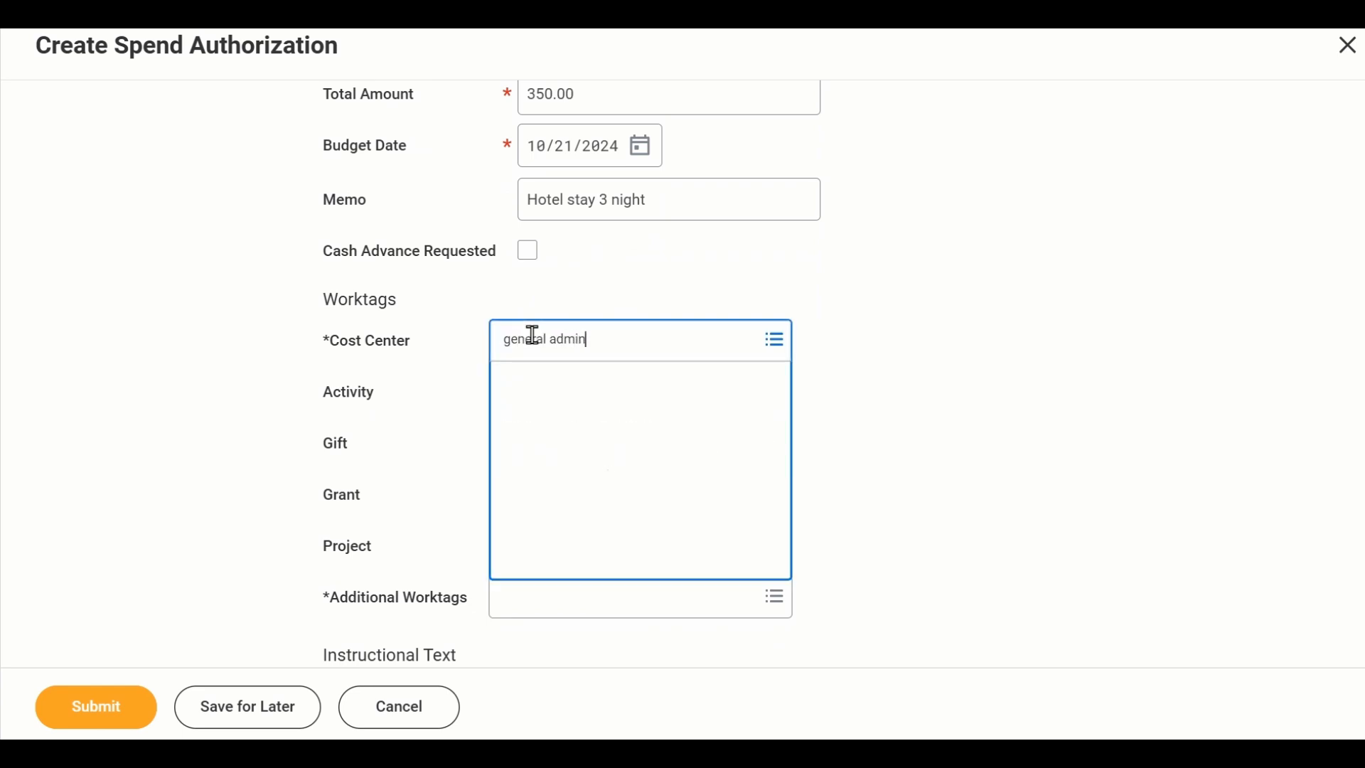
left_click(637, 431)
scroll(971, 381, "down", 2)
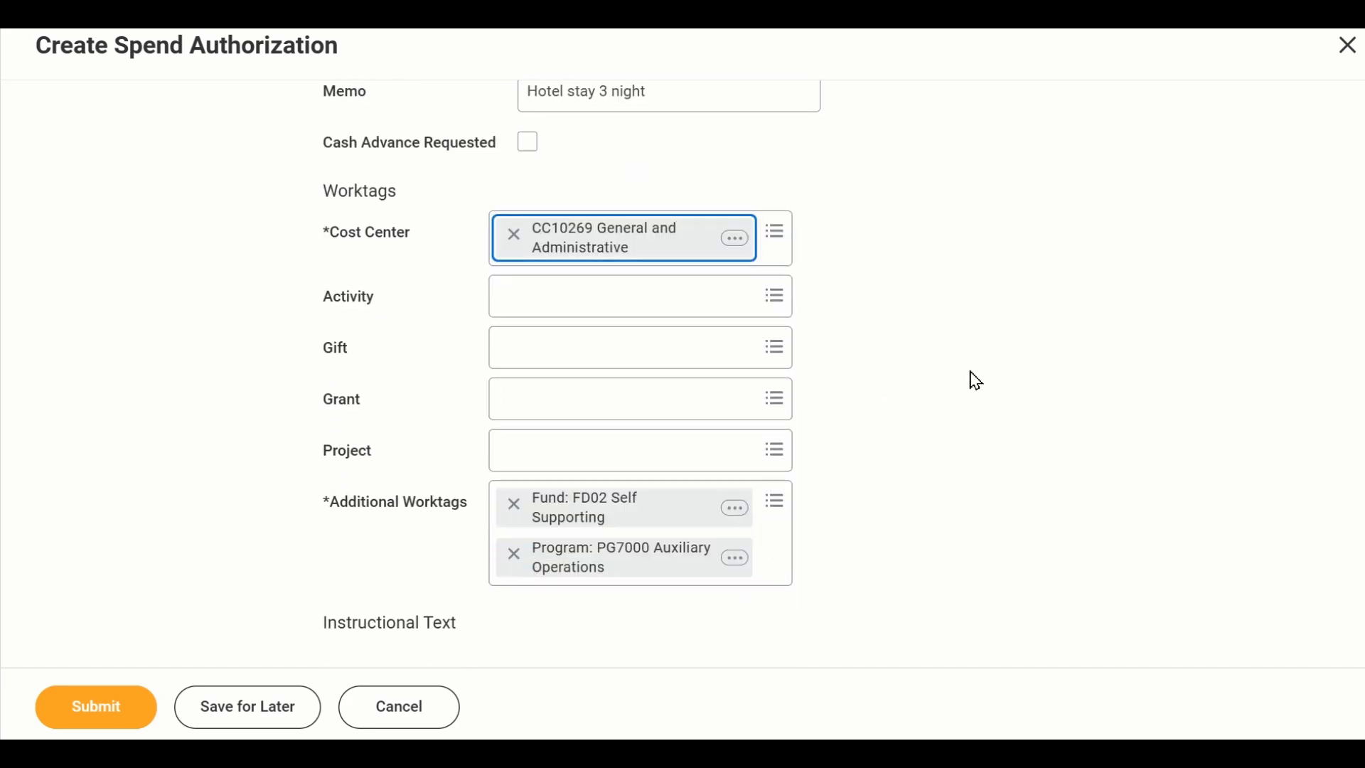
- Set the hotel in the lodging line's item details to Marriott
scroll(909, 387, "down", 5)
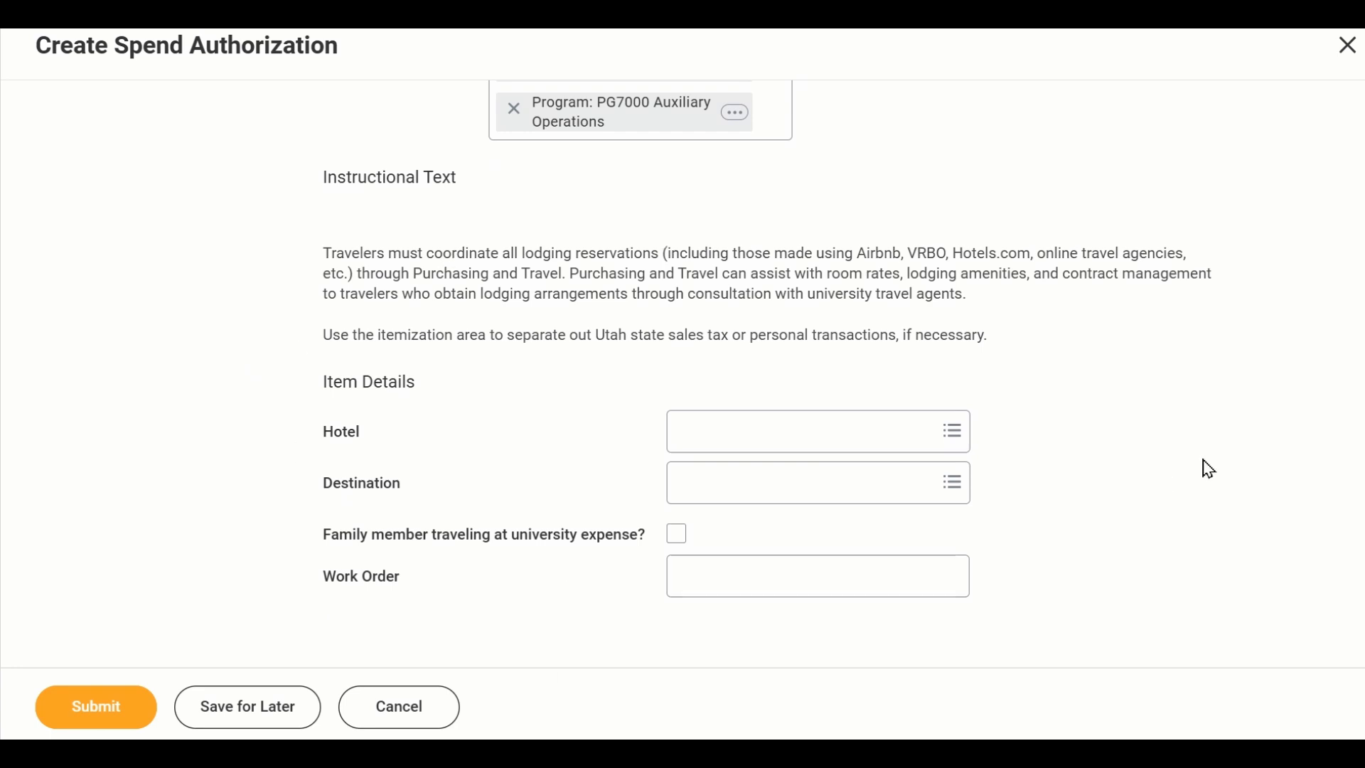
left_click(792, 429)
type("marriot")
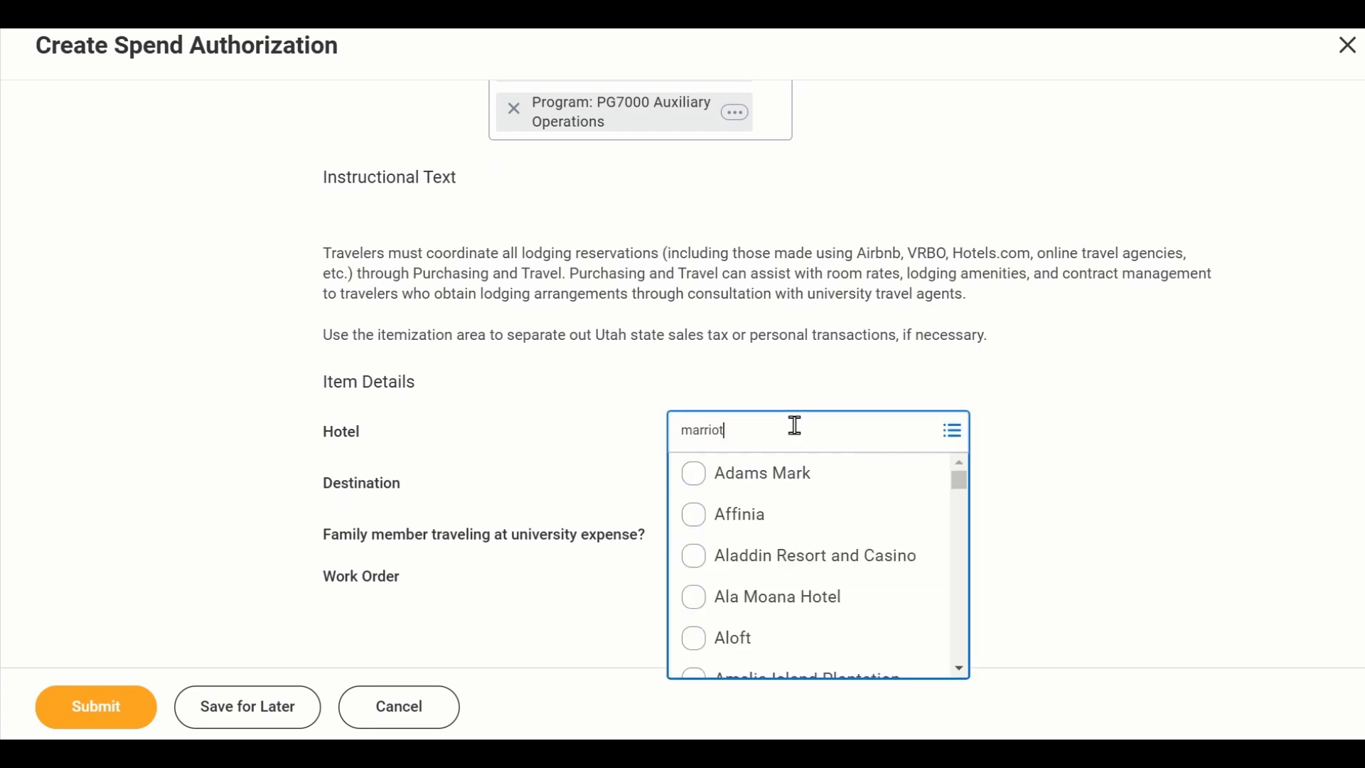
key("Return")
left_click(817, 513)
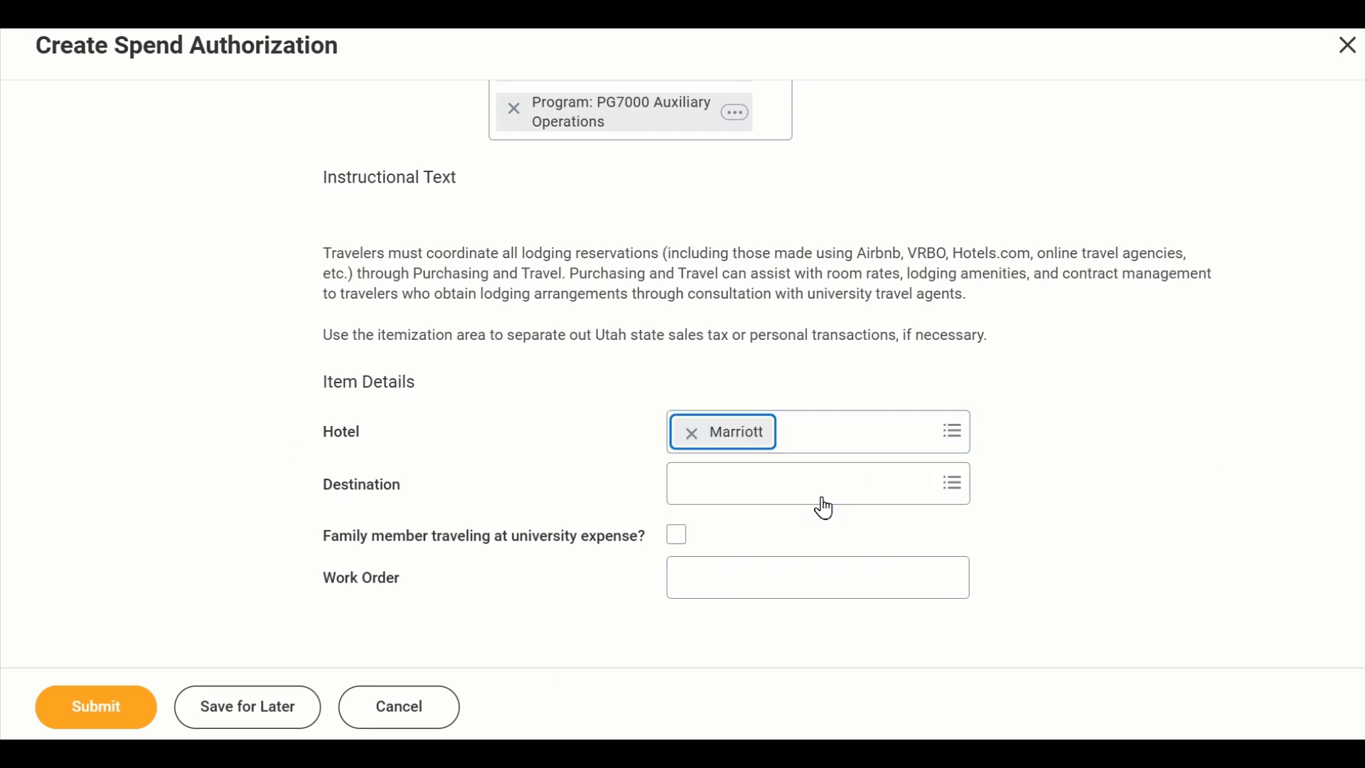
- Set the lodging destination to All Other Locations, Florida, United States of America
left_click(787, 494)
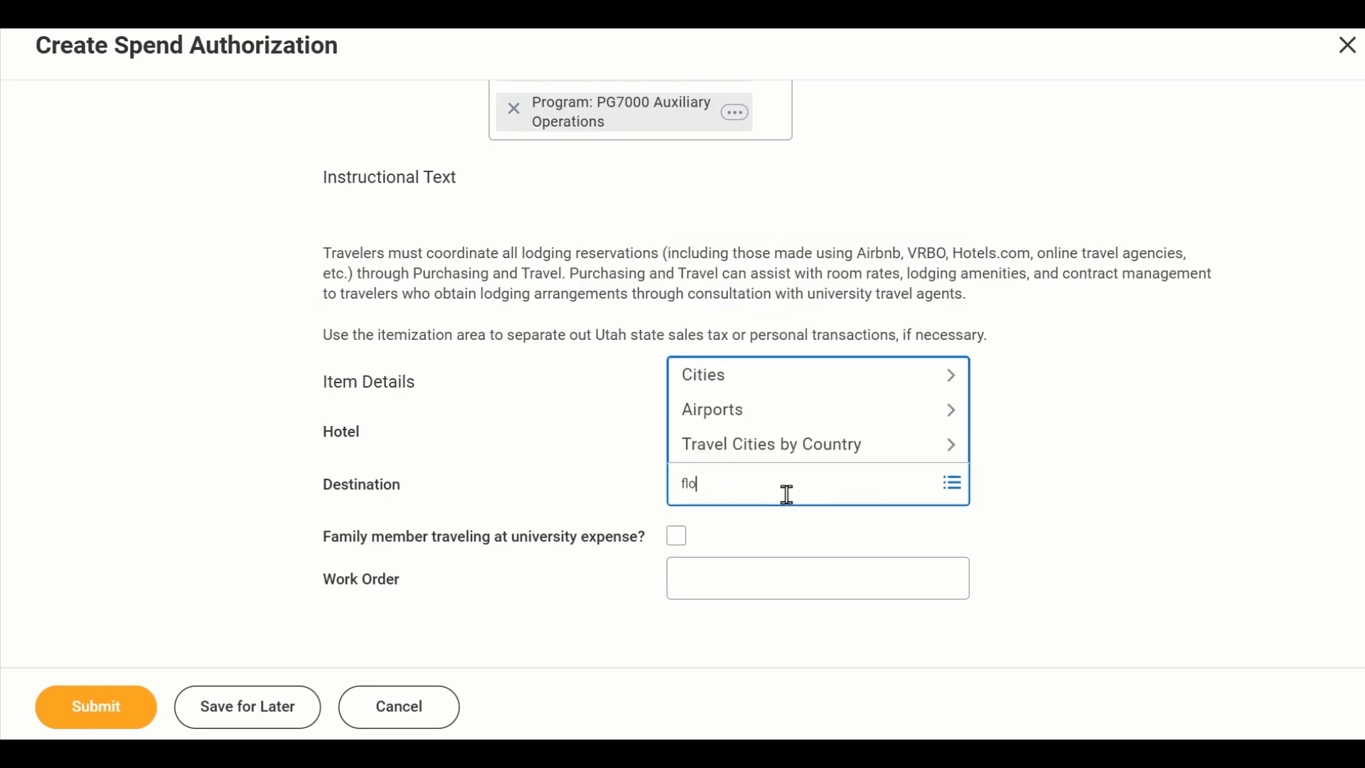
key("Return")
left_click(1182, 464)
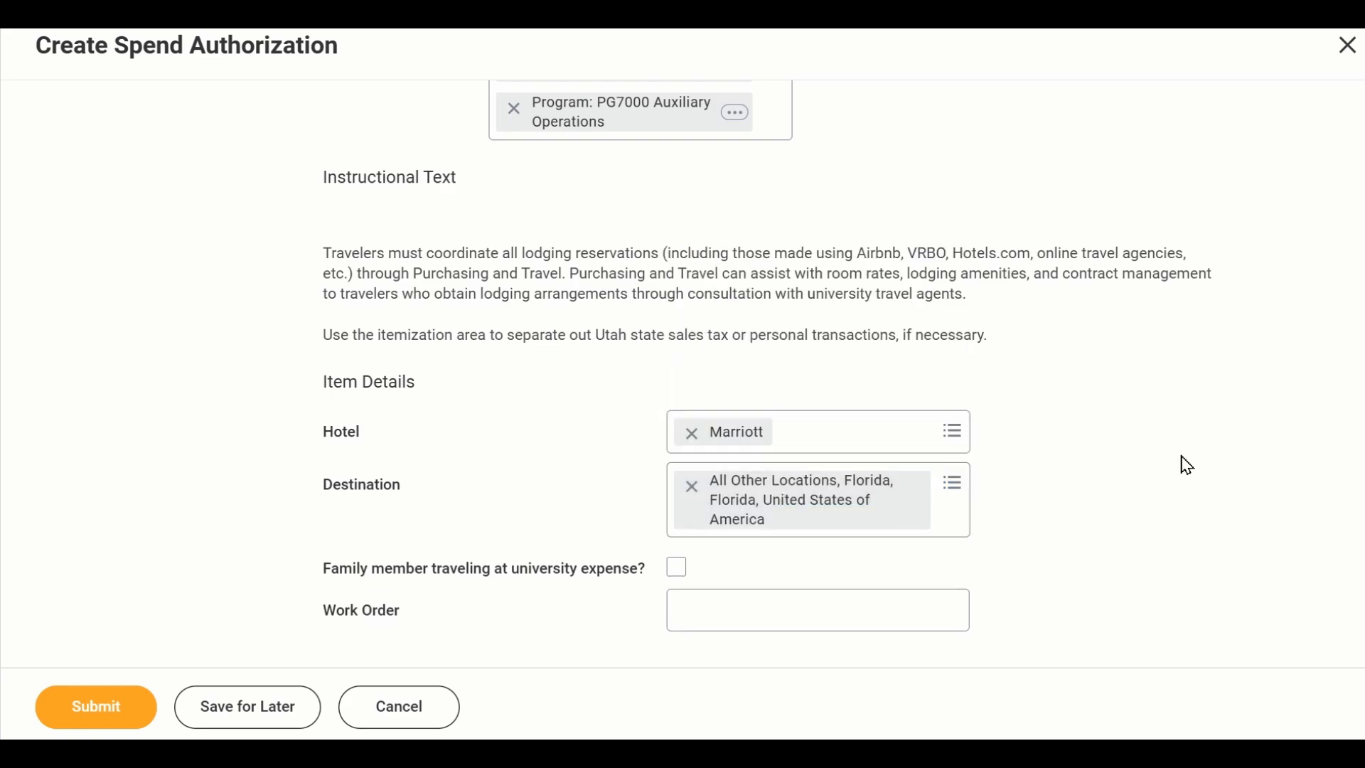
- Add a second spend authorization line with Airfare Domestic as its expense item
scroll(1184, 467, "down", 1)
scroll(1184, 467, "up", 15)
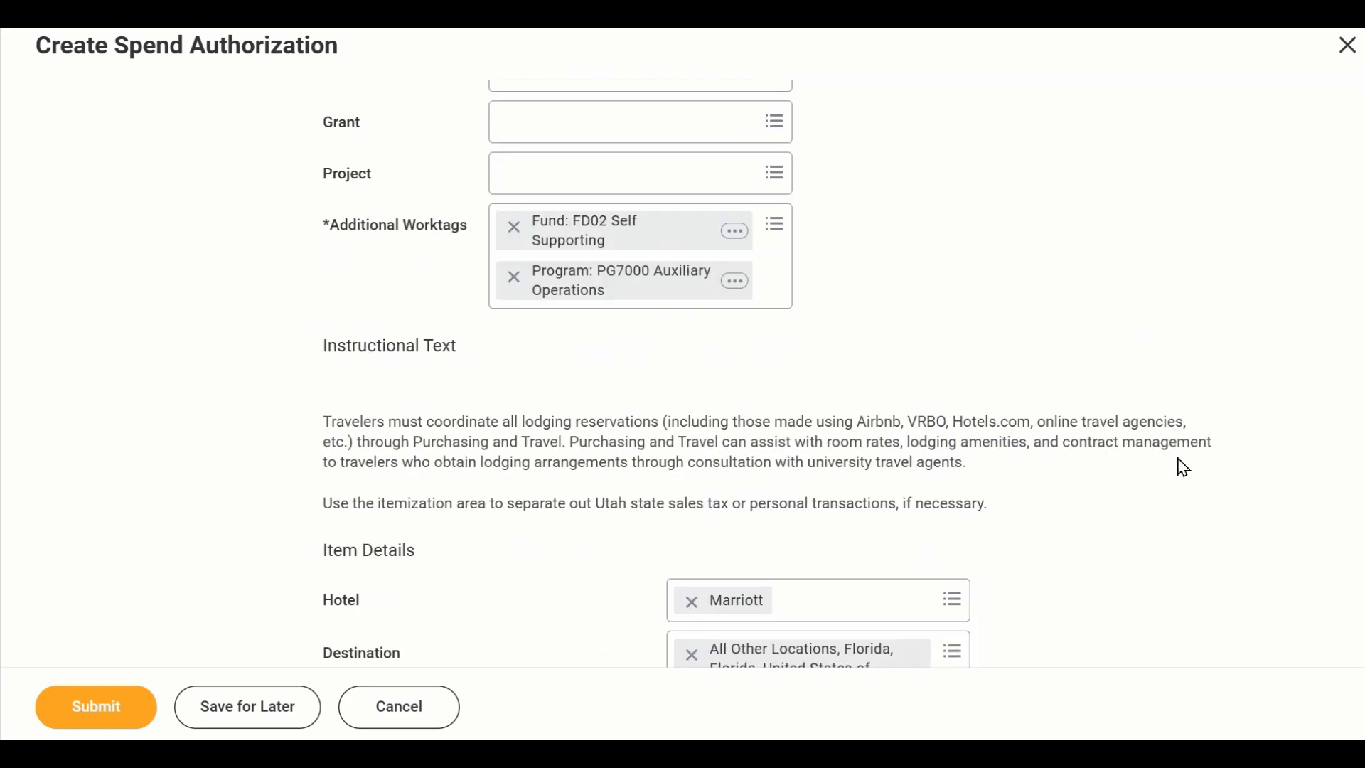
scroll(1181, 466, "up", 3)
scroll(1180, 465, "down", 3)
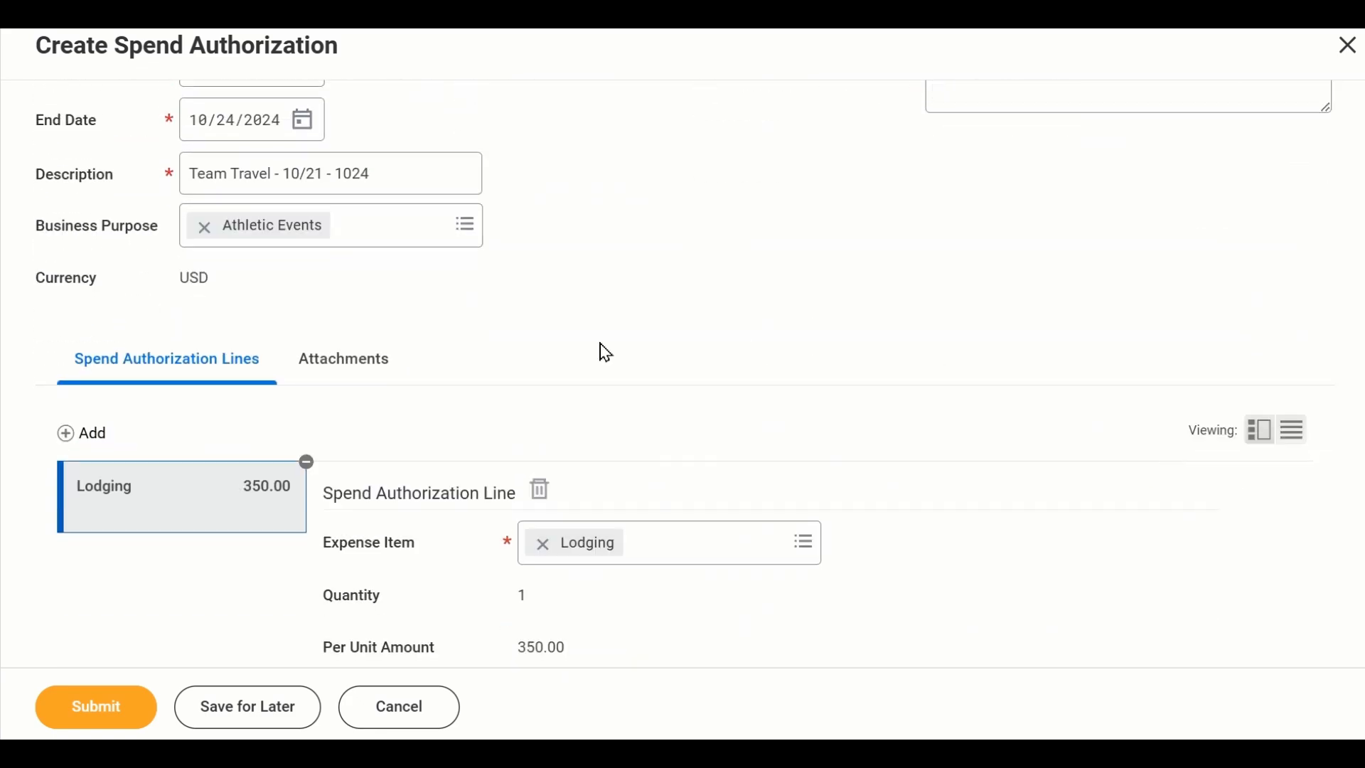
left_click(83, 434)
scroll(622, 393, "down", 3)
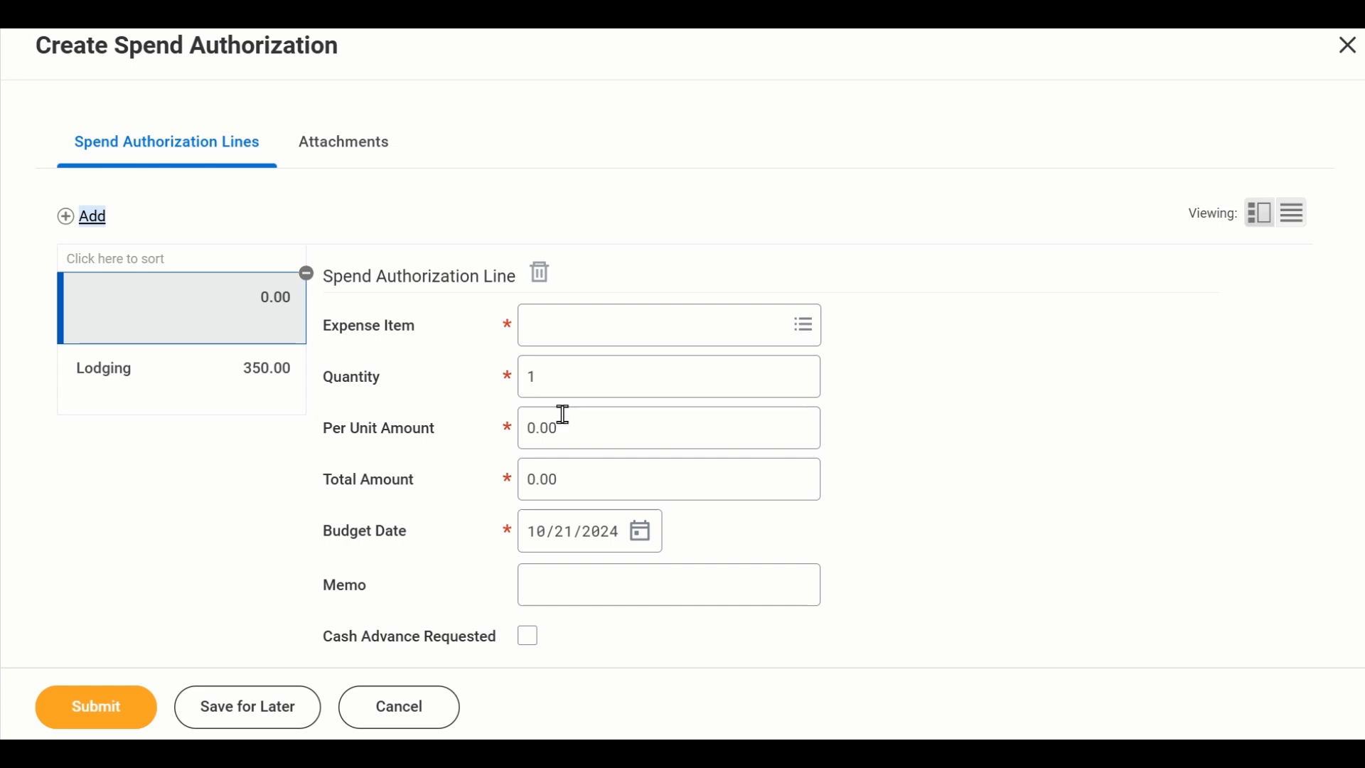
left_click(606, 324)
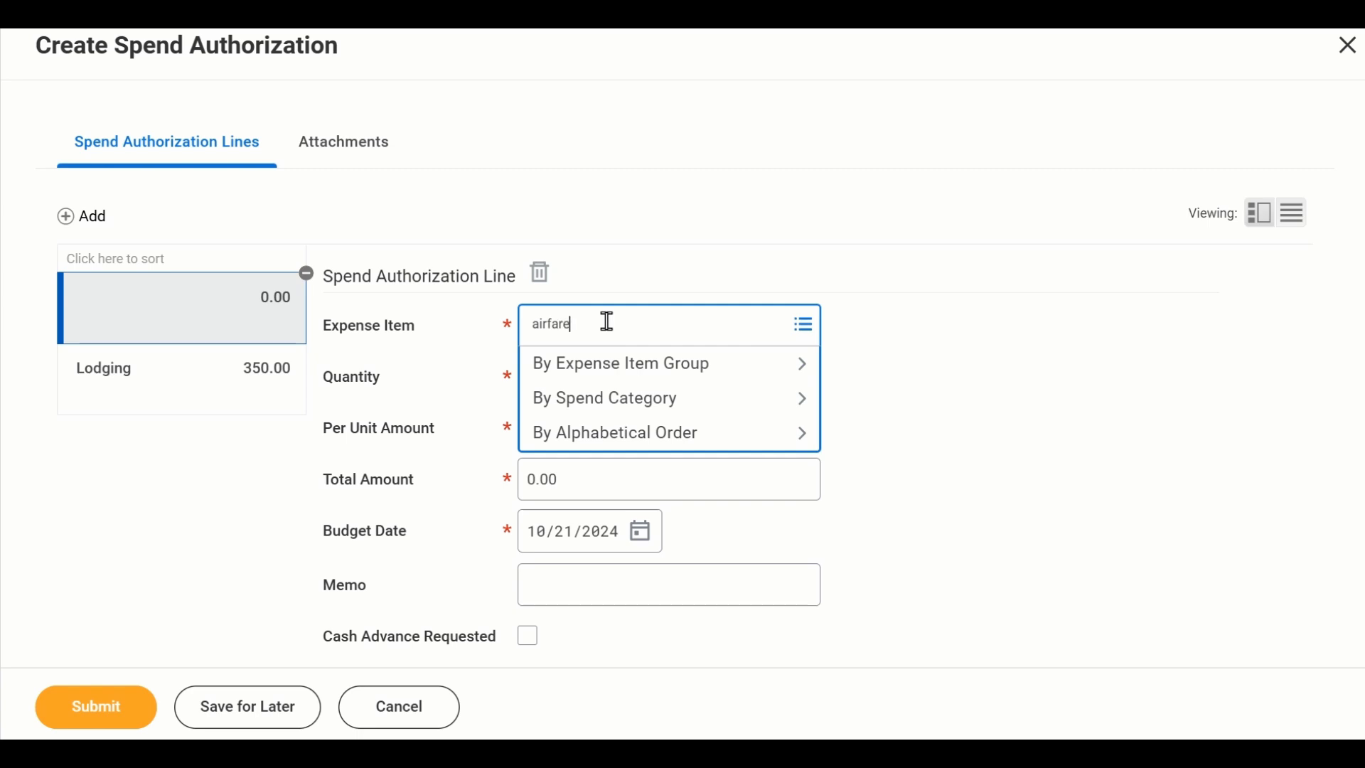
type("airfare")
key("Return")
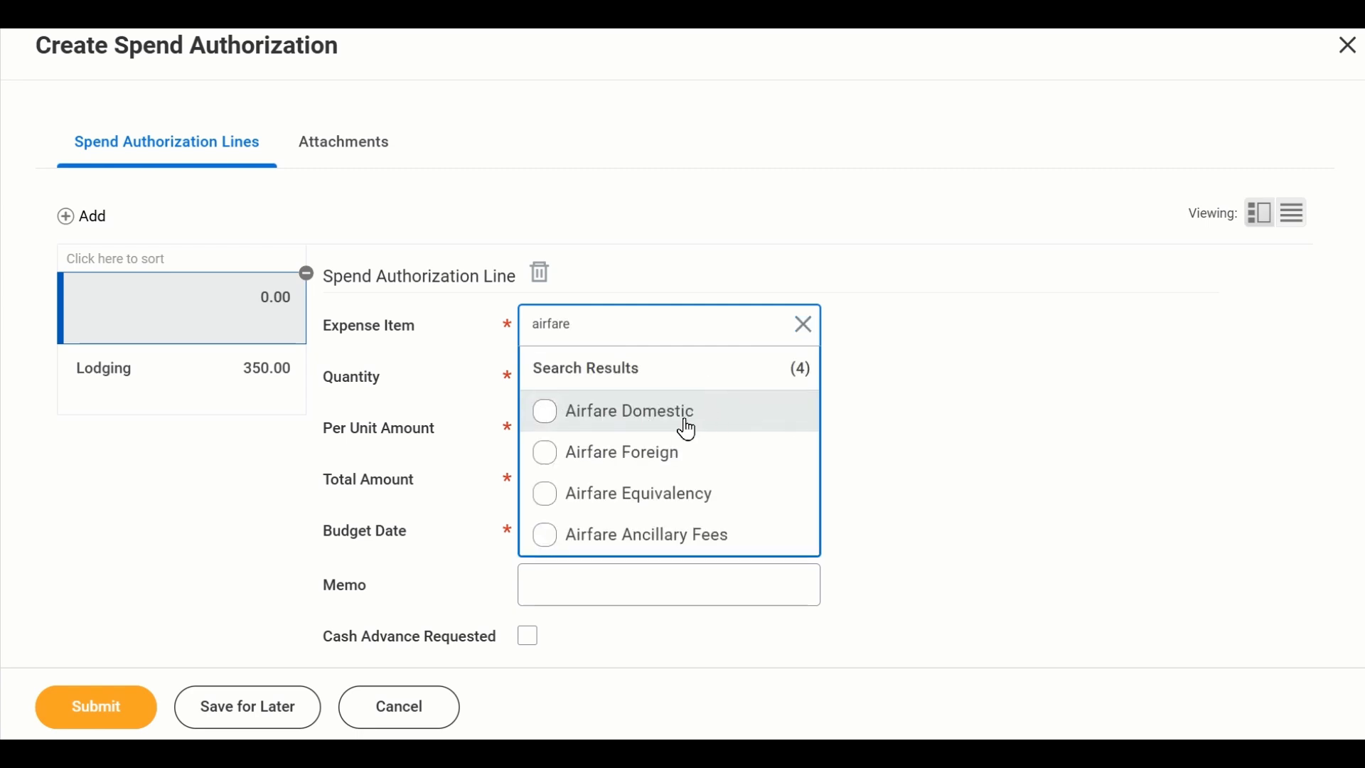
left_click(719, 412)
left_click(1020, 408)
- Set the total amount of the Airfare Domestic line to 650.00
scroll(748, 402, "down", 2)
left_click(741, 371)
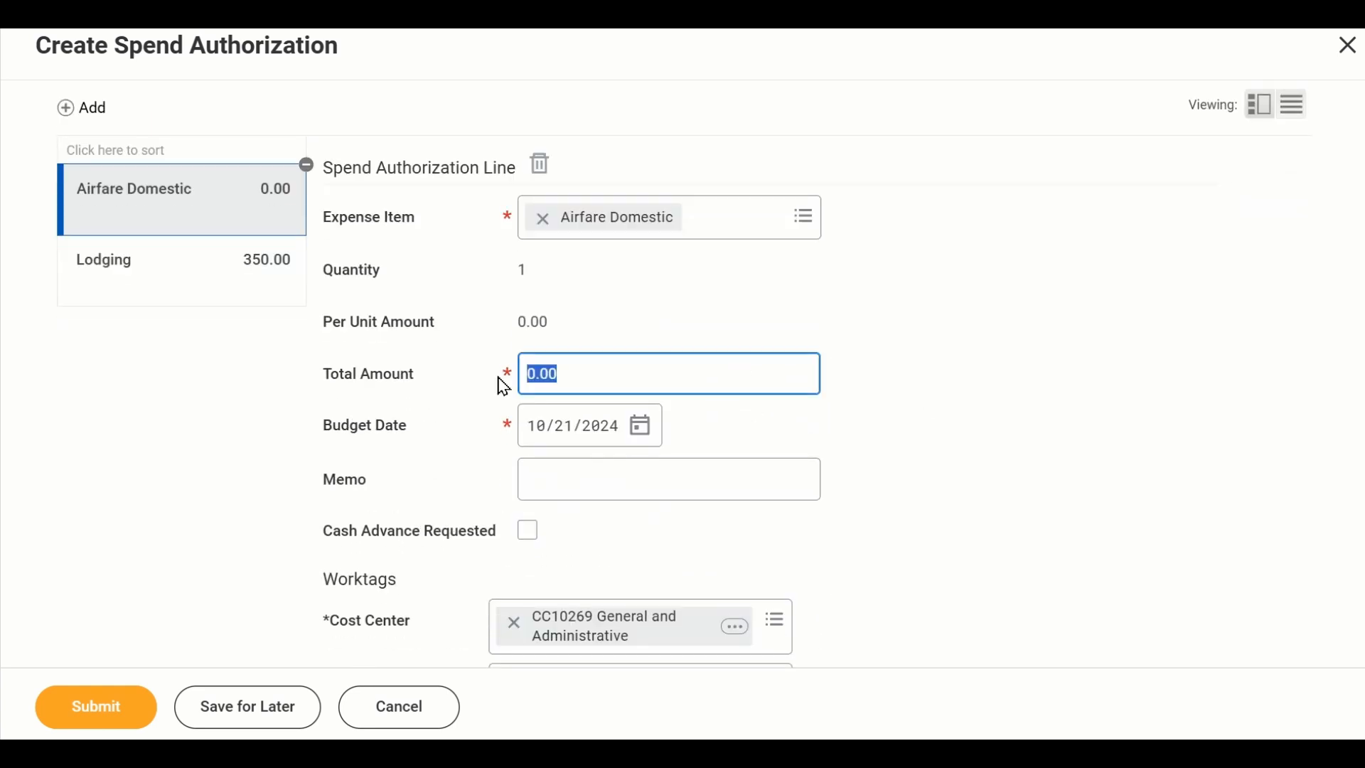
type("650")
left_click(897, 415)
- Enter "Tickets to Florida" as the memo of the airfare line
scroll(1113, 453, "down", 2)
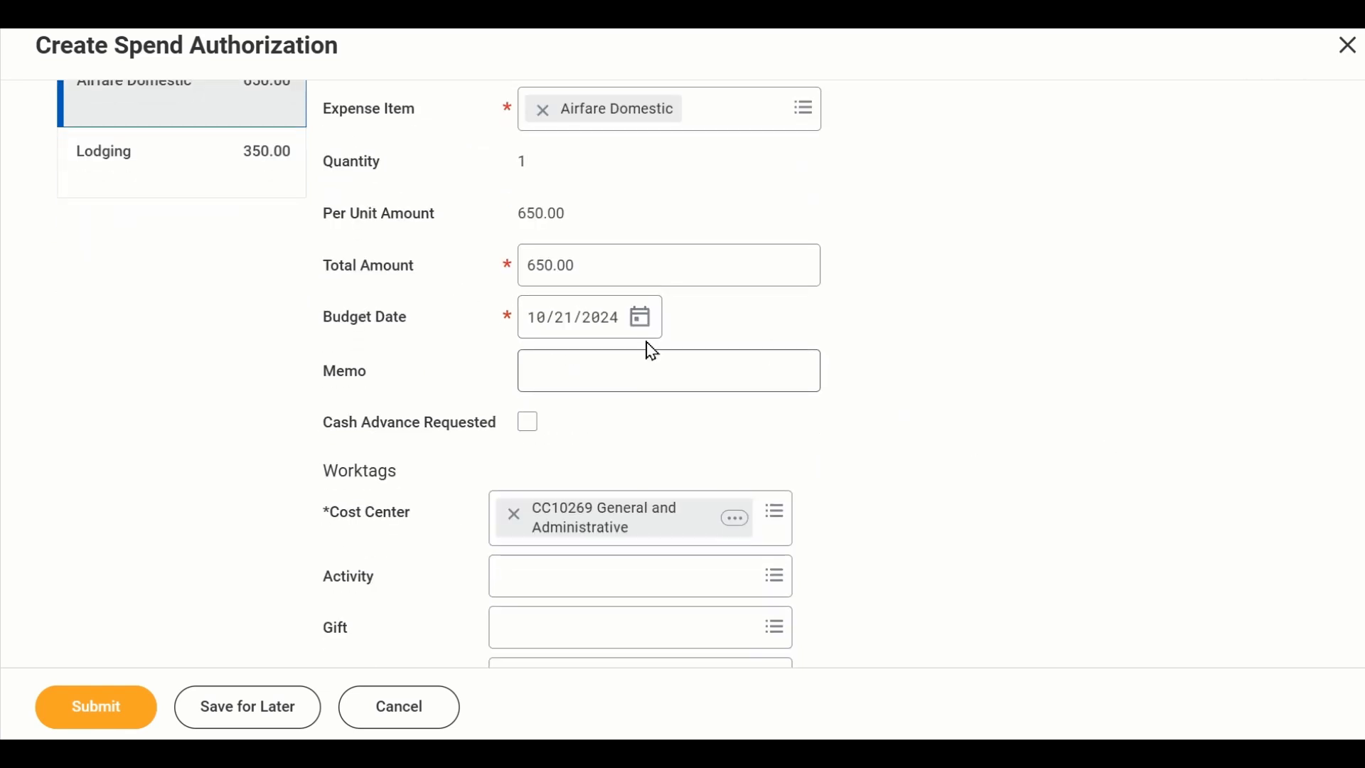
left_click(637, 369)
type("Tickets to Florida")
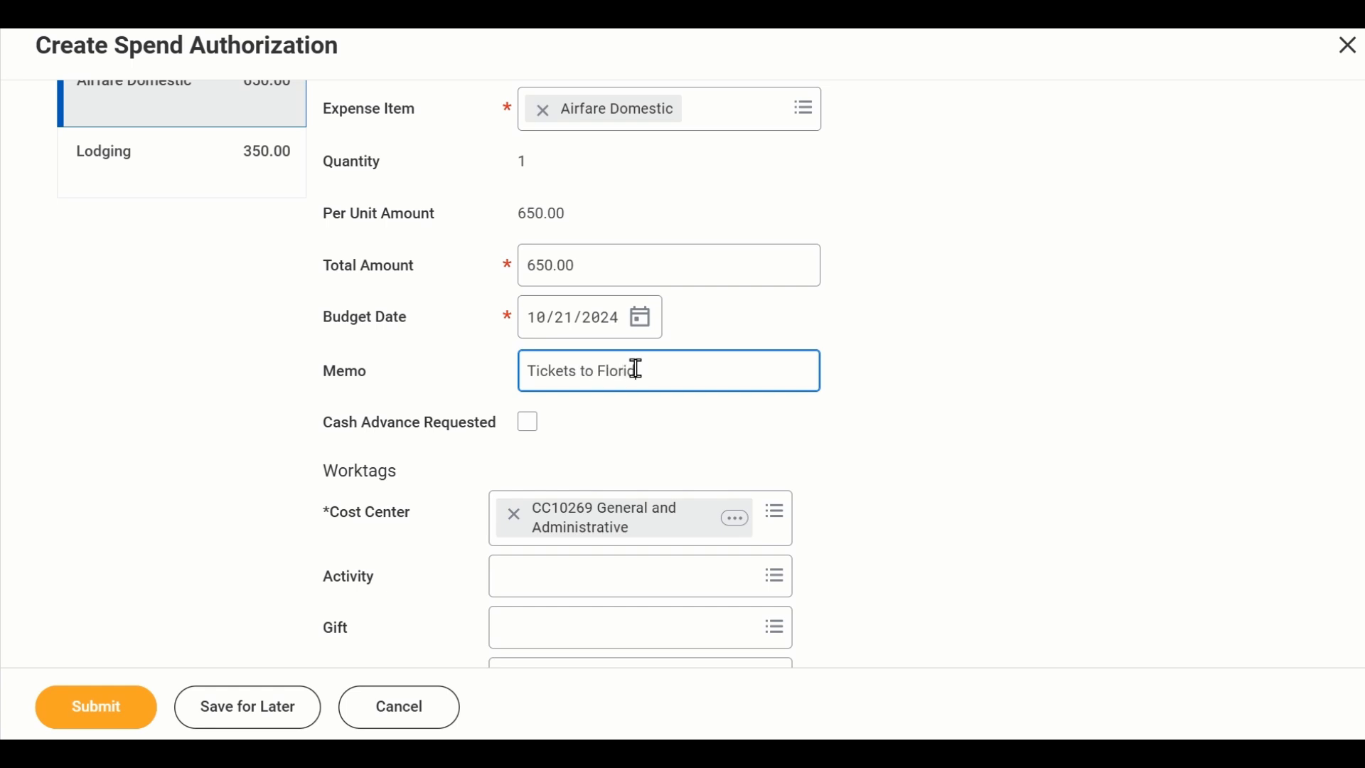
scroll(995, 457, "down", 2)
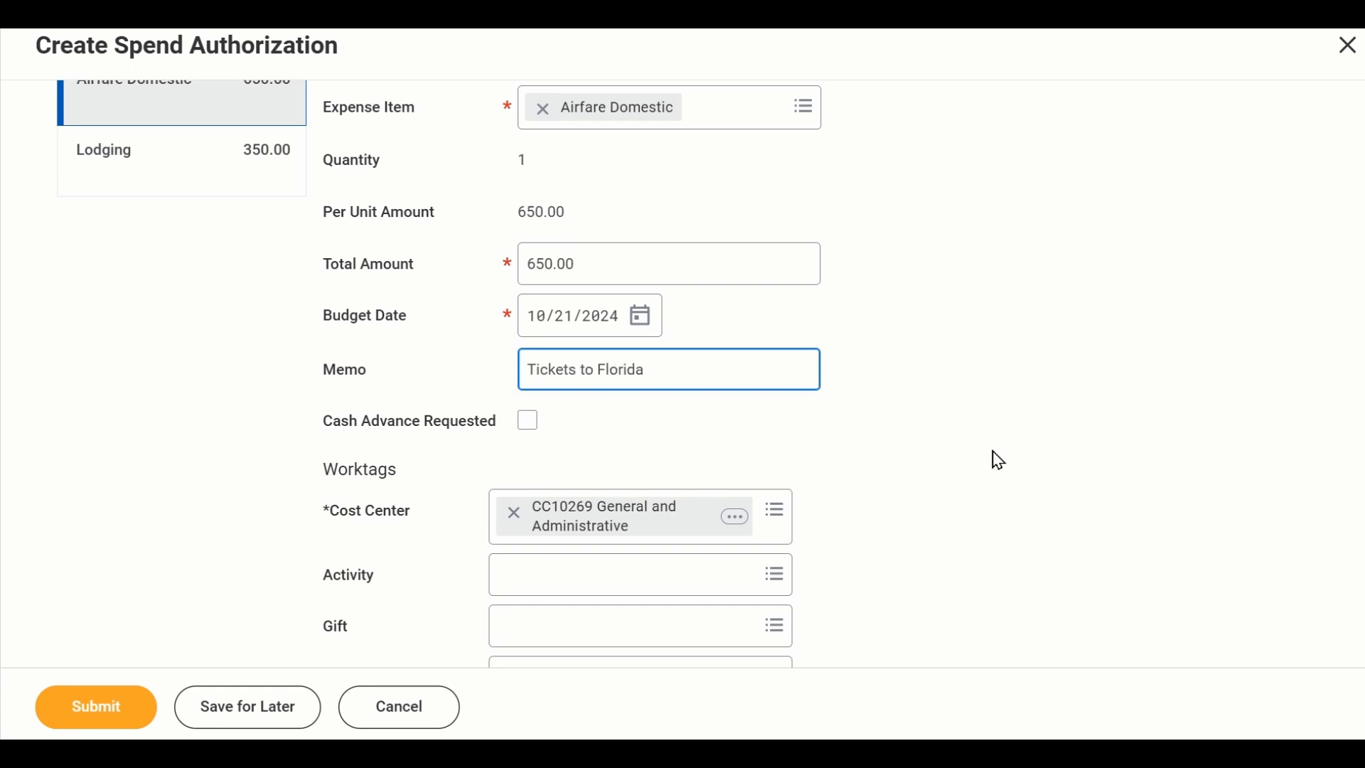
scroll(1013, 455, "down", 1)
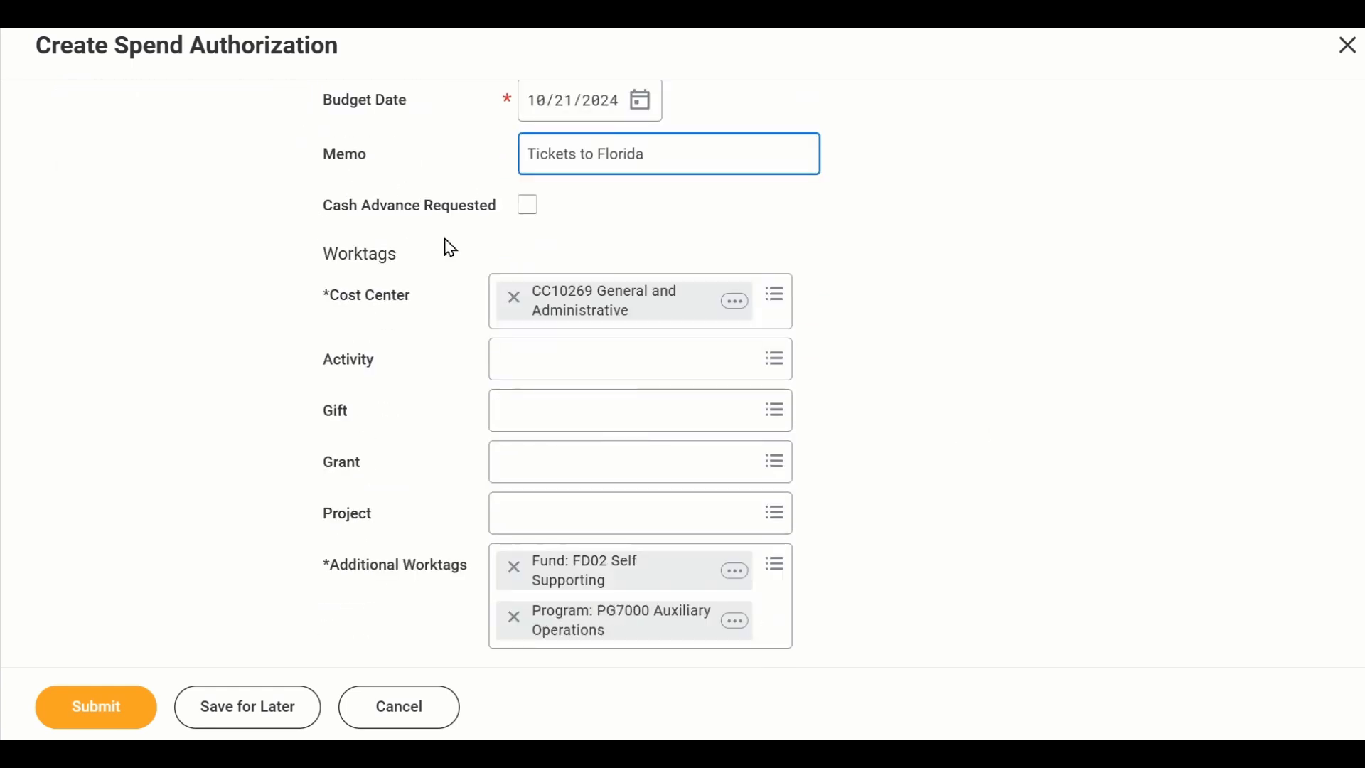
scroll(662, 238, "up", 3)
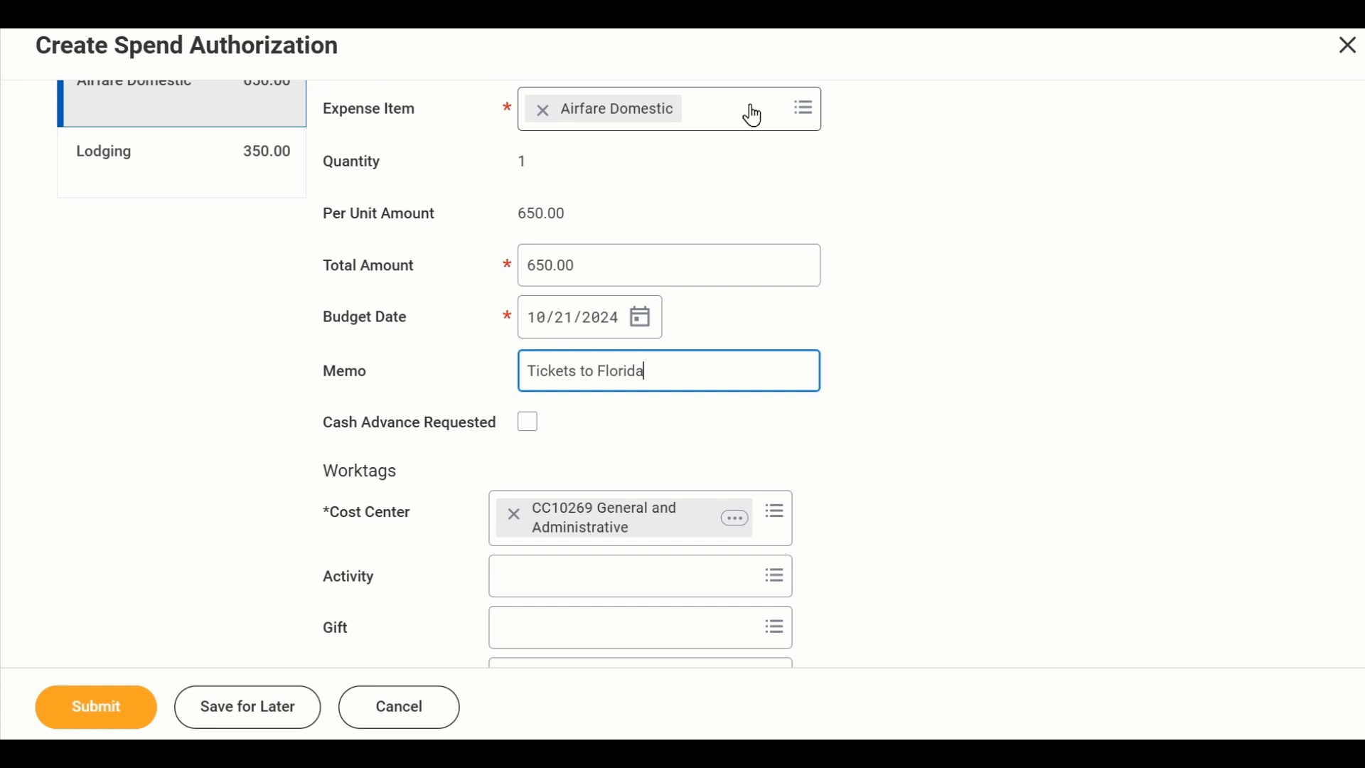
left_click(1102, 281)
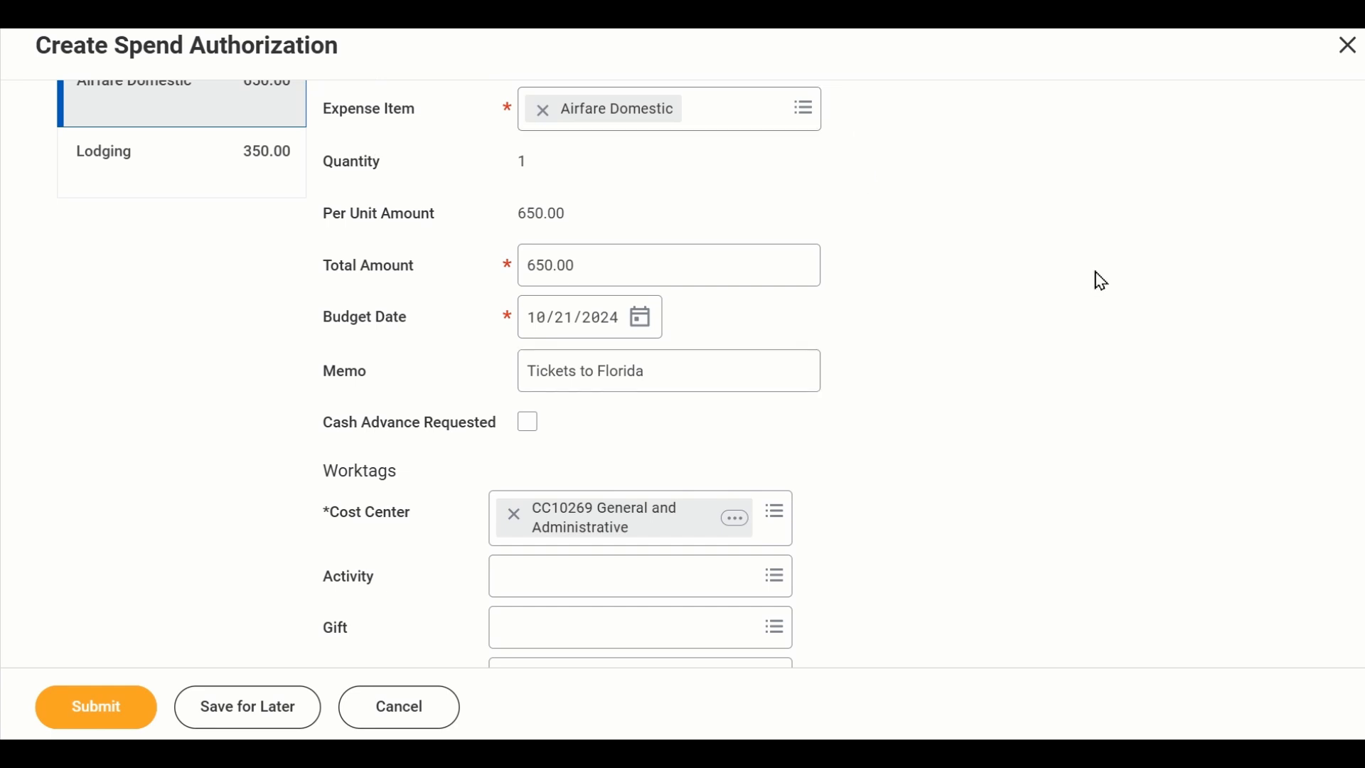
- In the airfare item details, set the airline to Delta Airlines and the destination to Tampa / St. Petersburg, FL, Florida, United States of America
scroll(1102, 281, "down", 3)
scroll(974, 382, "down", 3)
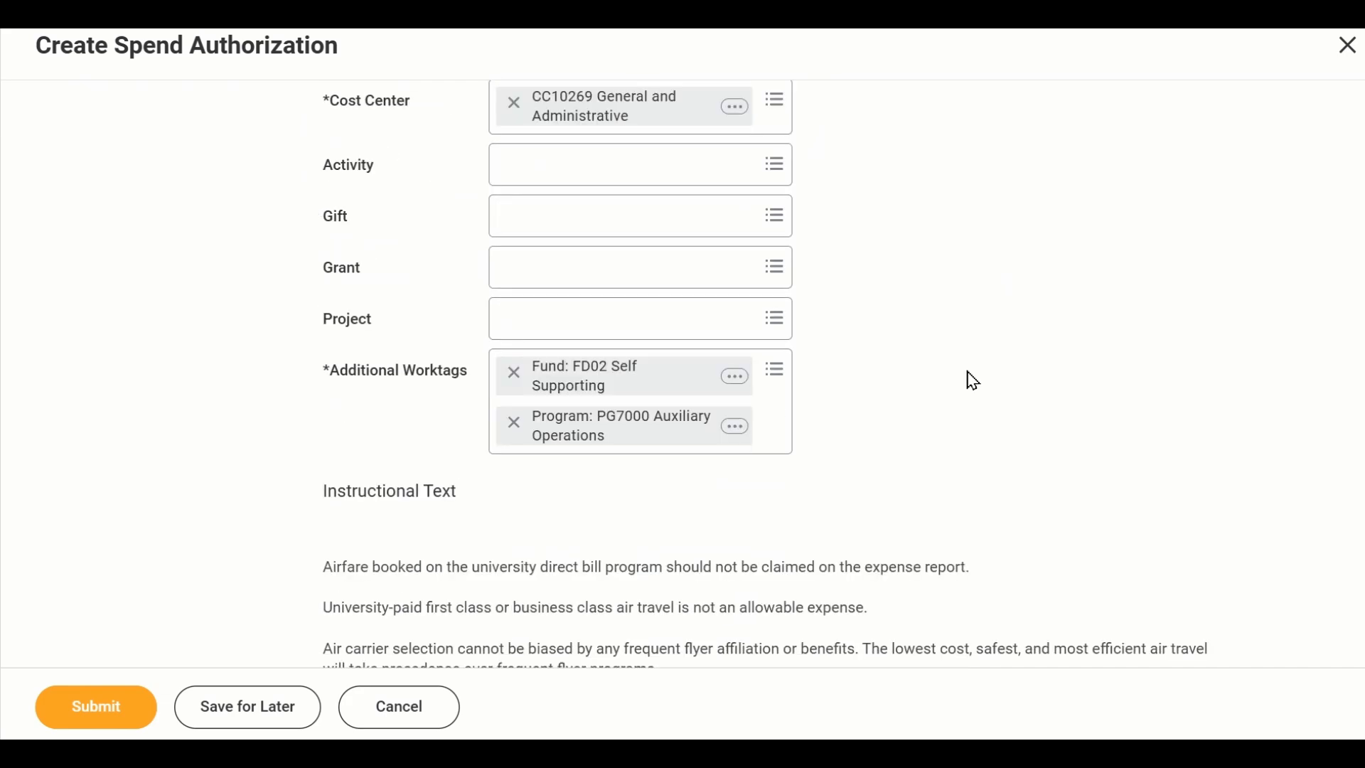
scroll(1066, 332, "down", 3)
scroll(1038, 339, "down", 5)
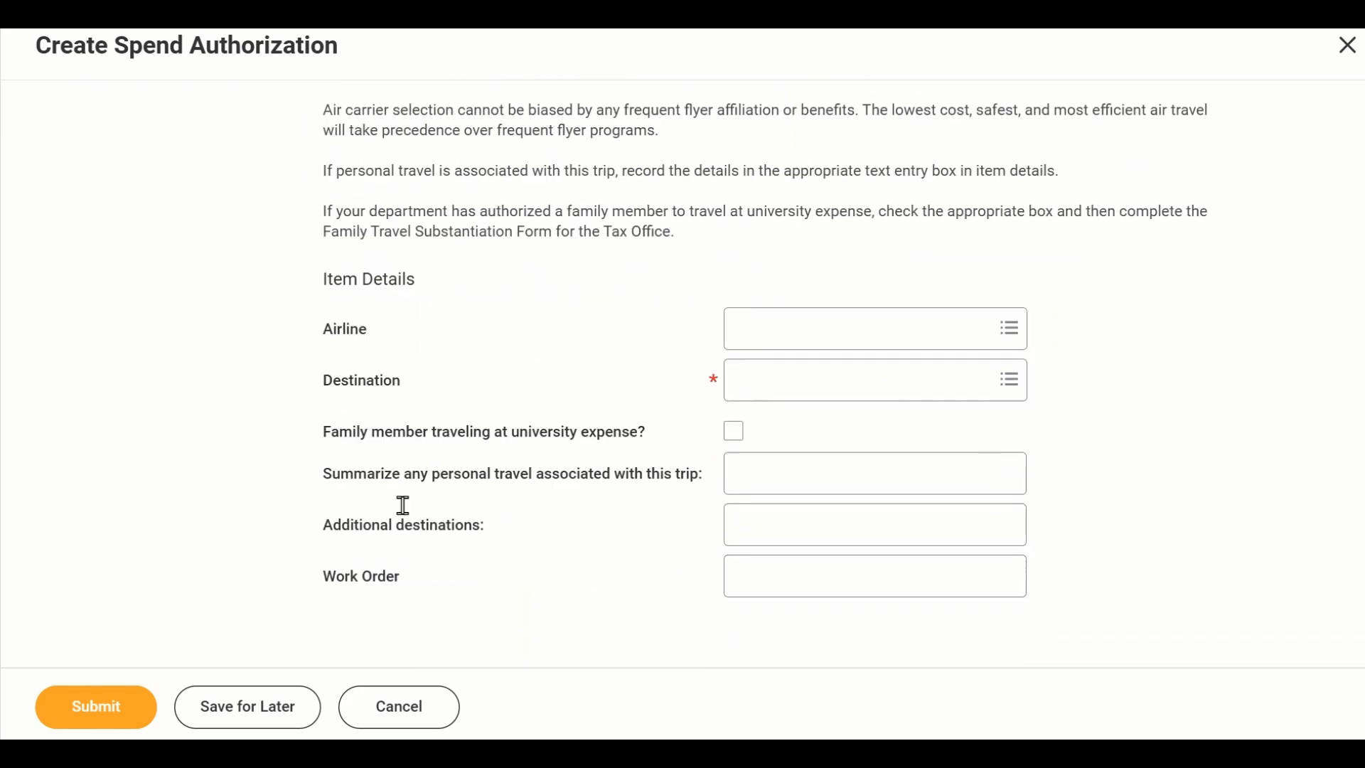
left_click(842, 329)
type("delt")
key("Return")
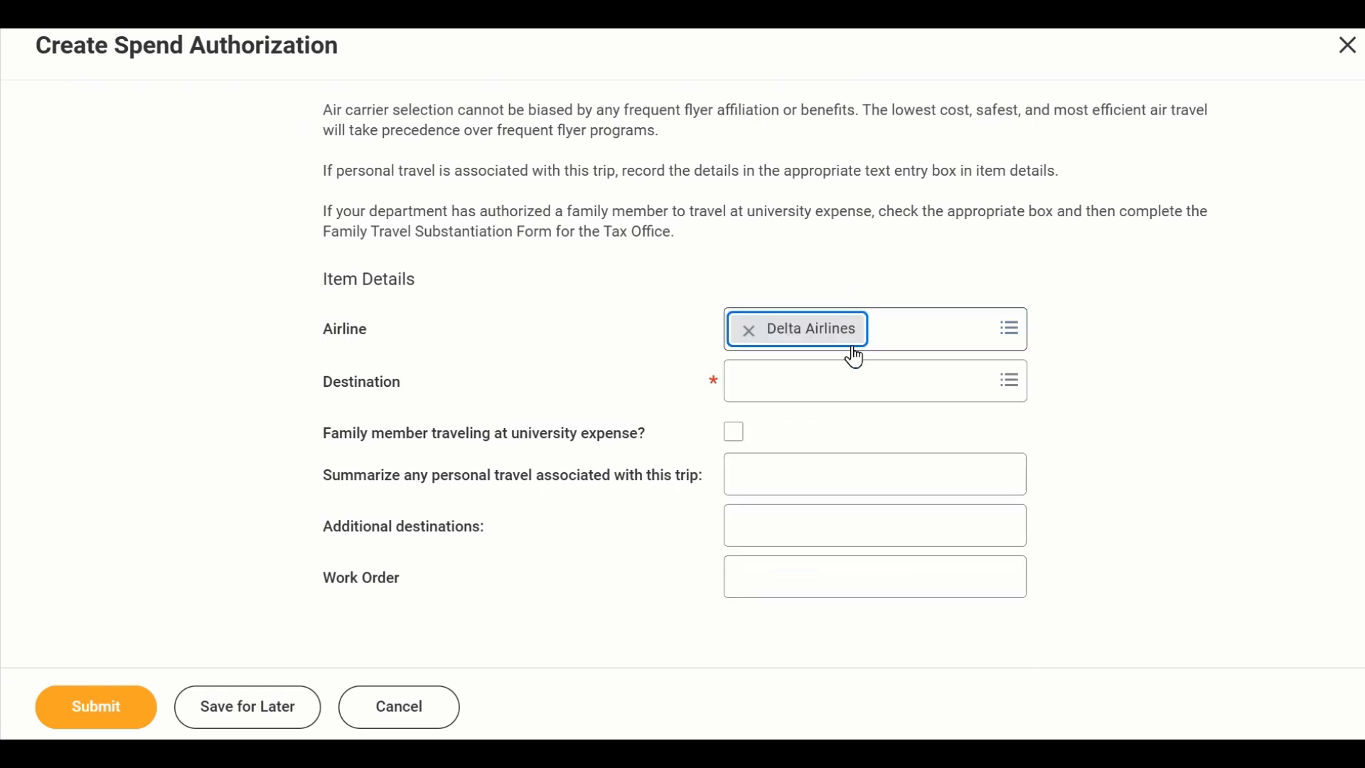
left_click(846, 382)
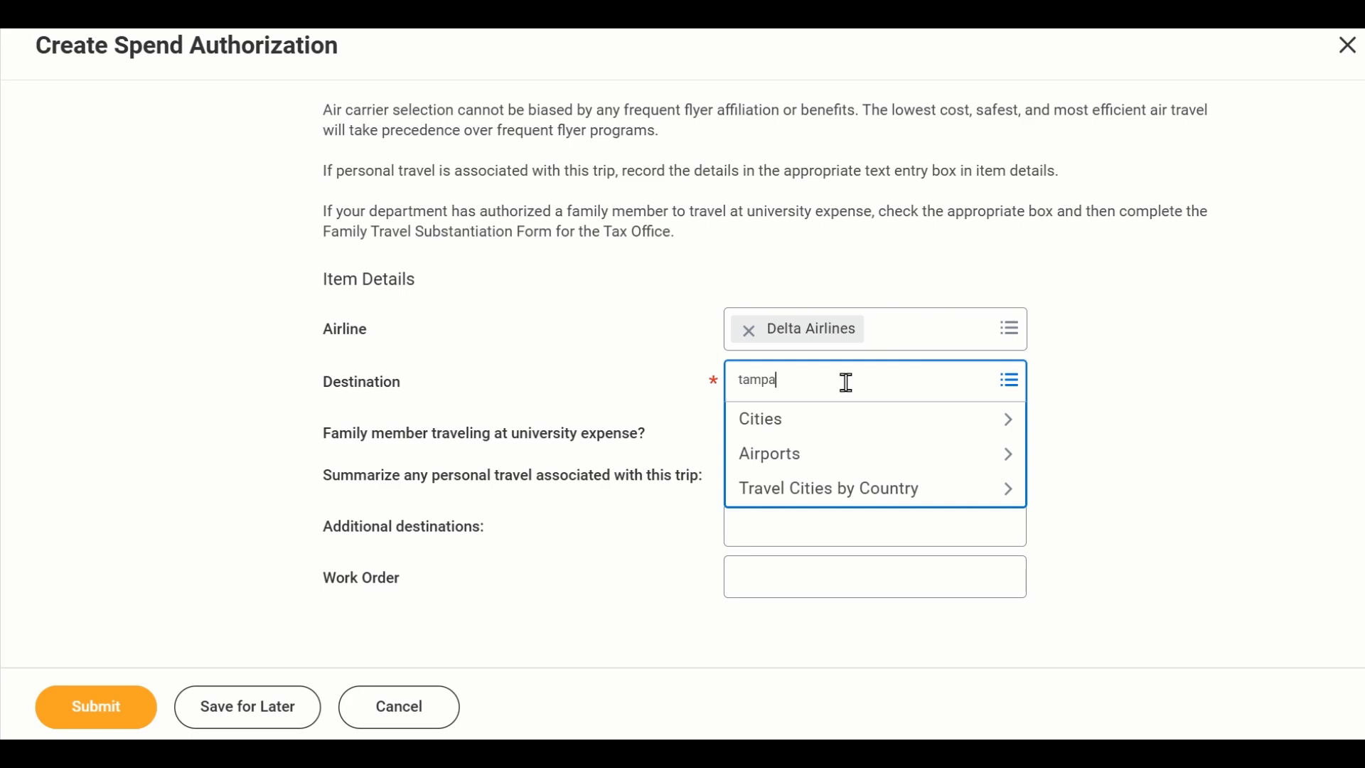
key("Return")
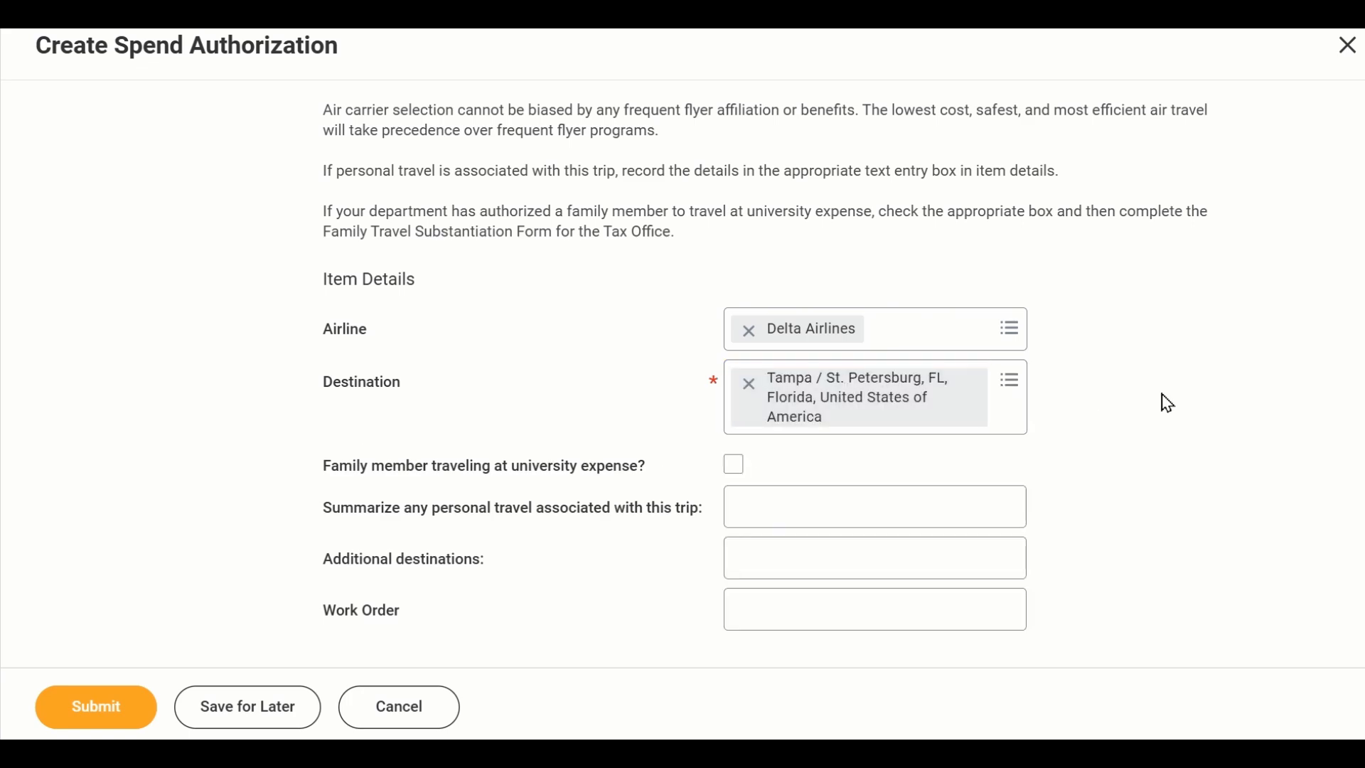
- Add a third spend authorization line with Meals (Actual) as its expense item
scroll(1163, 399, "down", 1)
scroll(1168, 403, "up", 15)
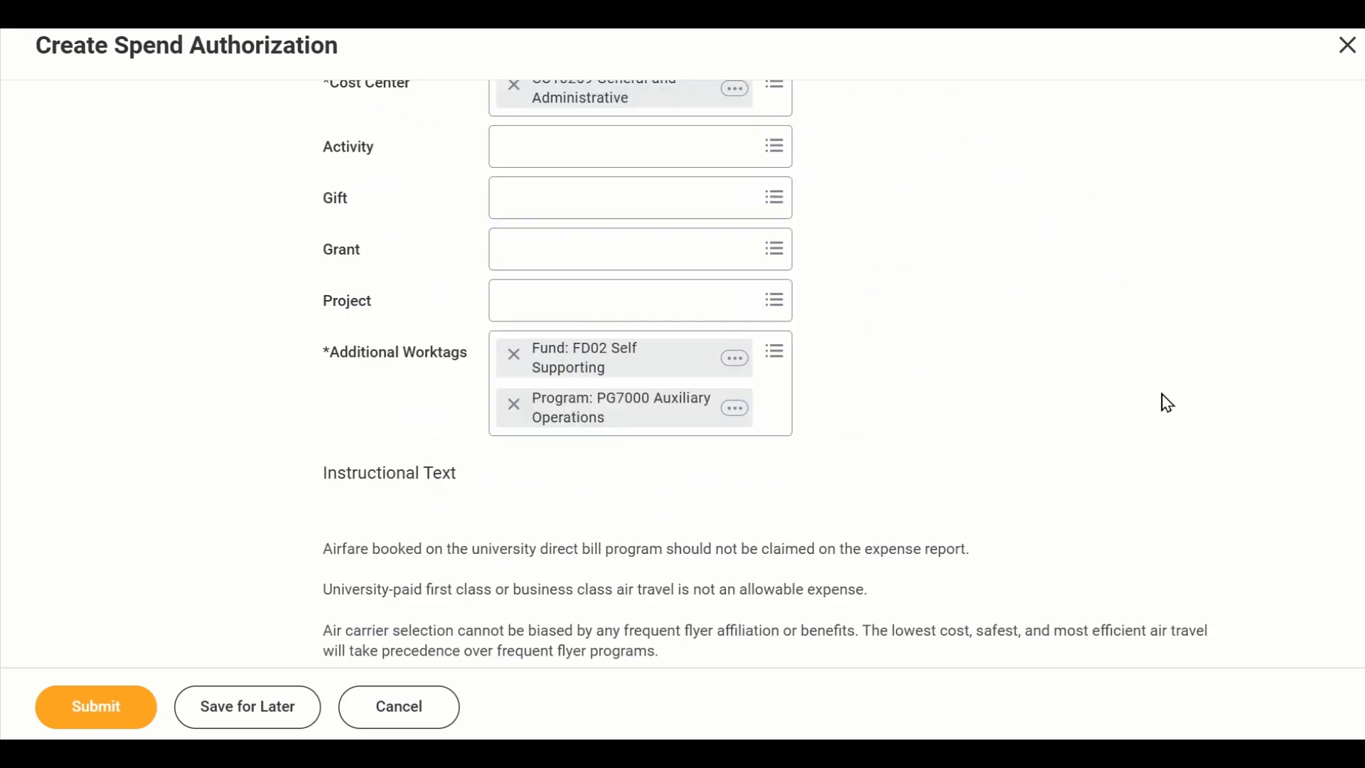
scroll(1168, 403, "up", 1)
left_click(93, 530)
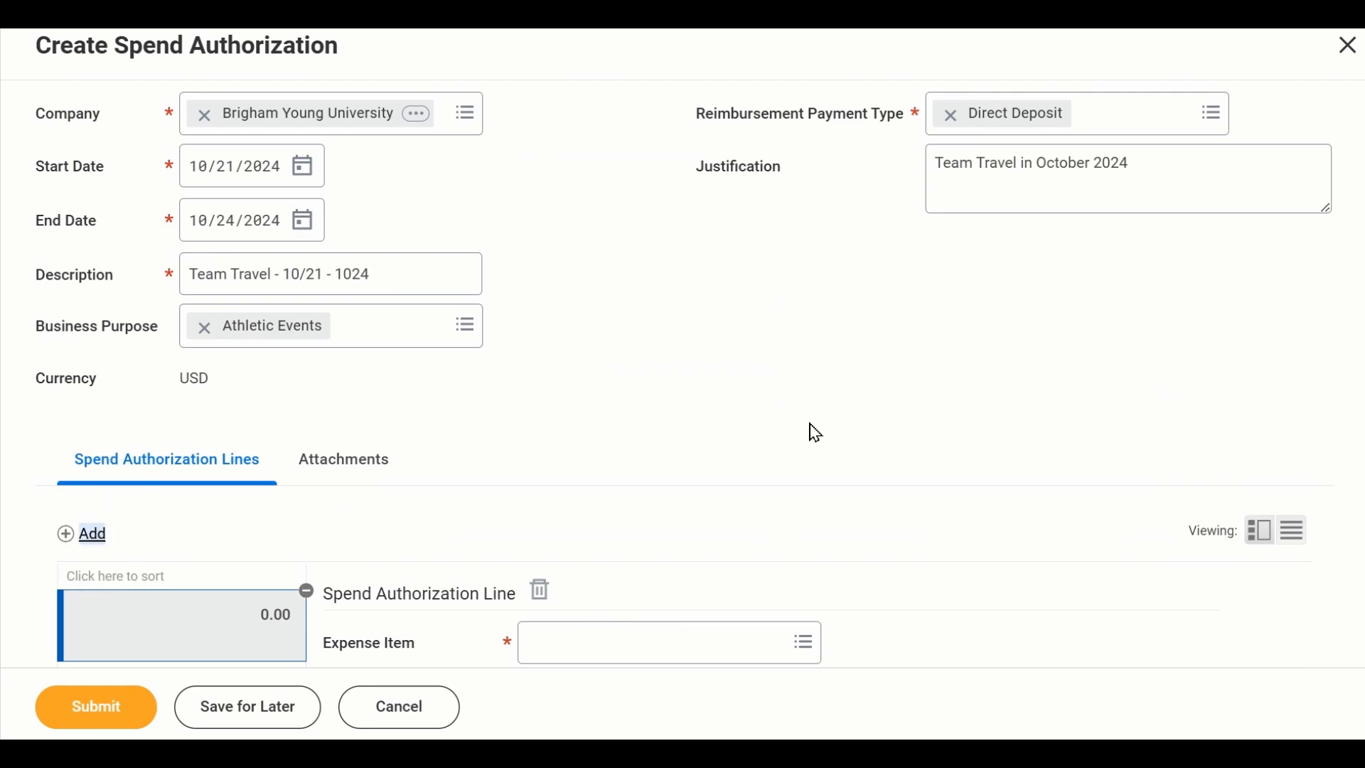
scroll(811, 430, "down", 5)
left_click(723, 318)
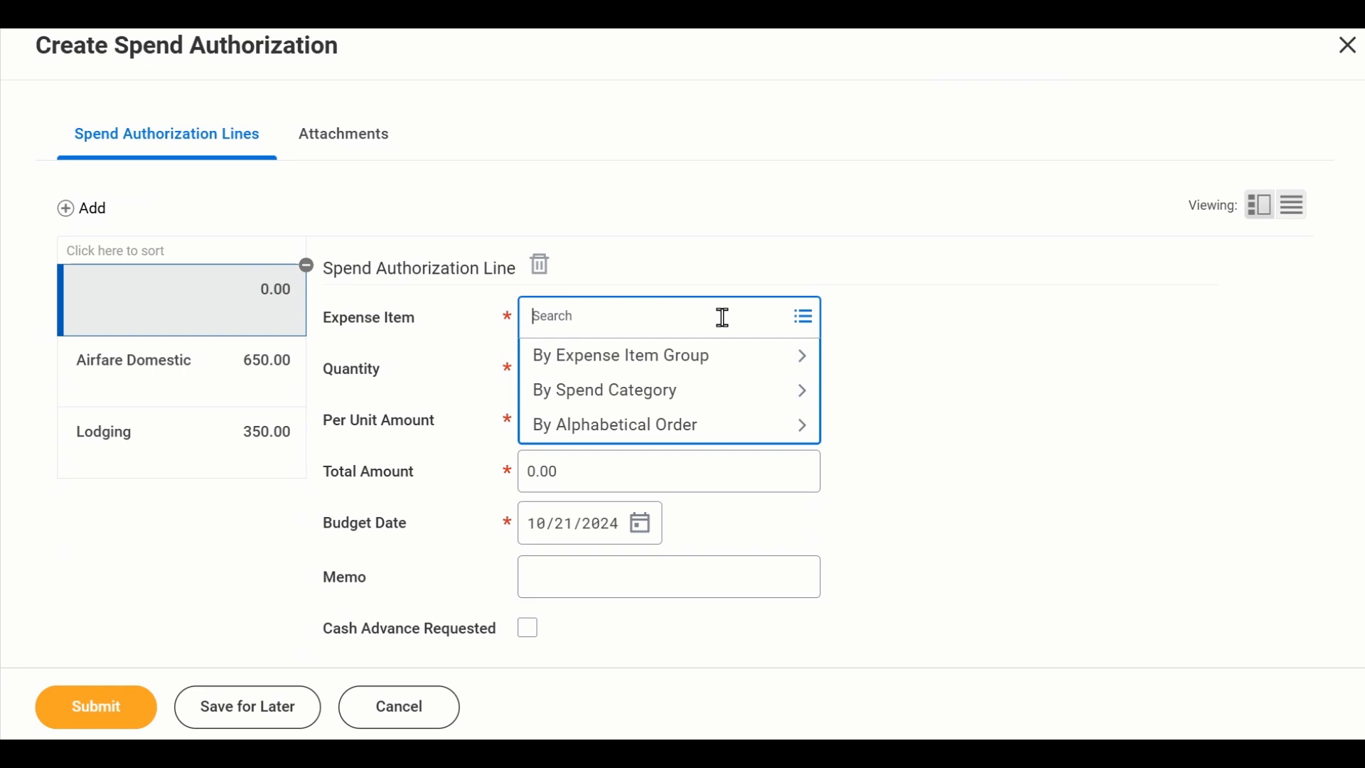
type("meals")
key("Return")
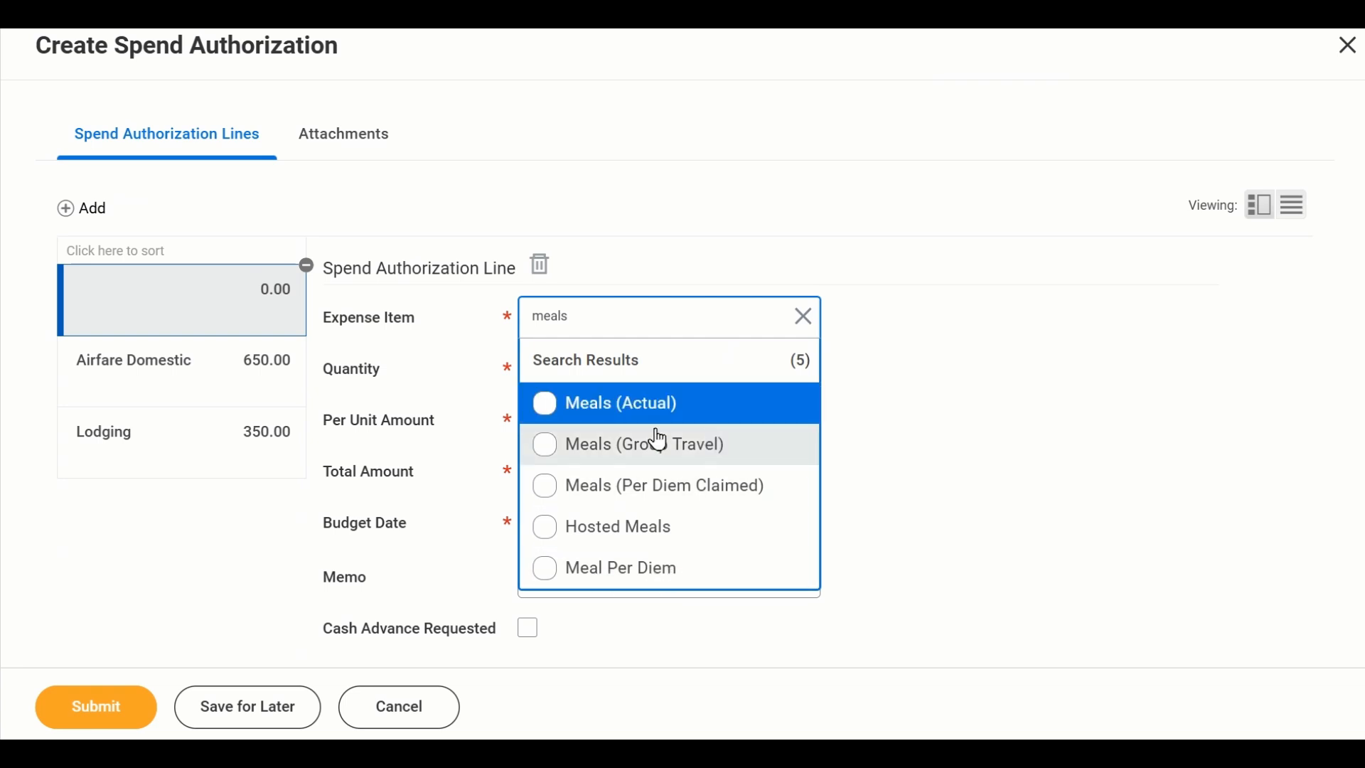
left_click(720, 411)
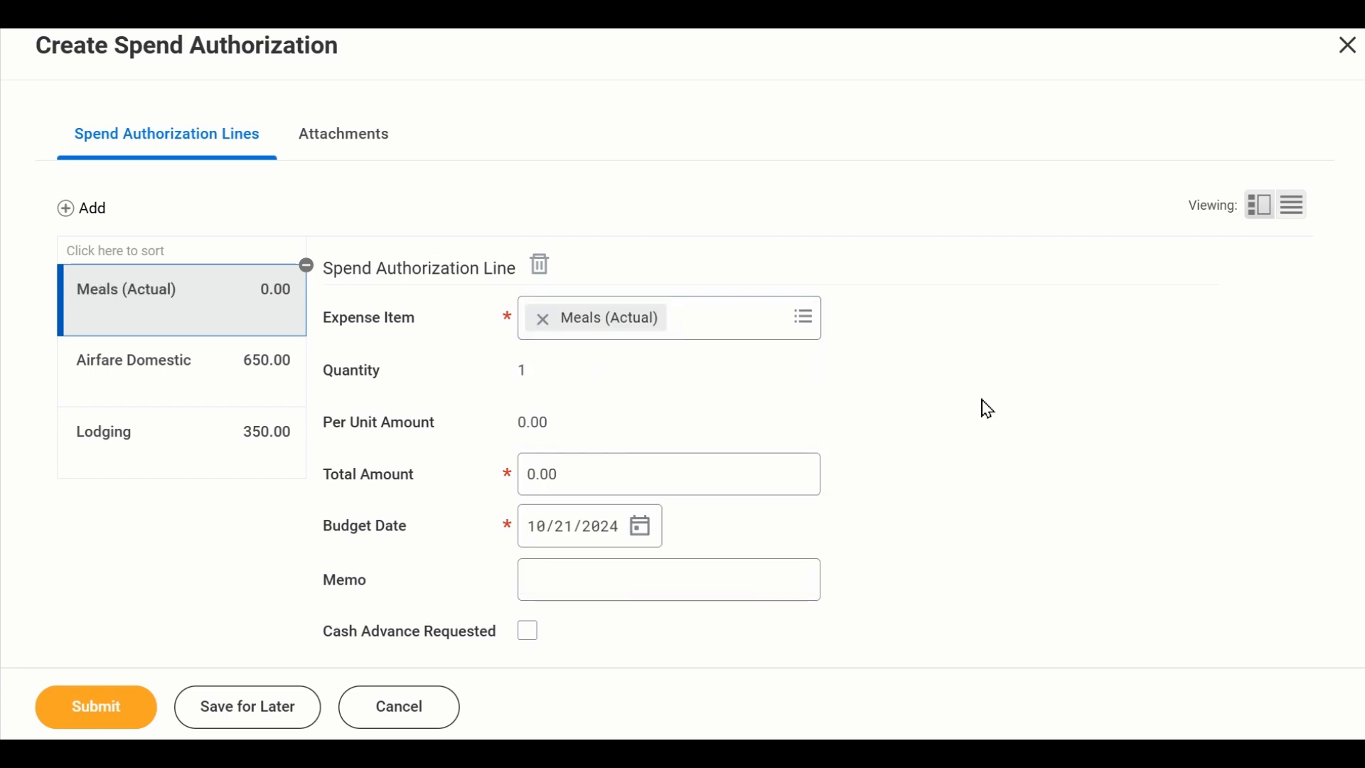
- Set the total amount of the Meals (Actual) line to 300.00
left_click(700, 477)
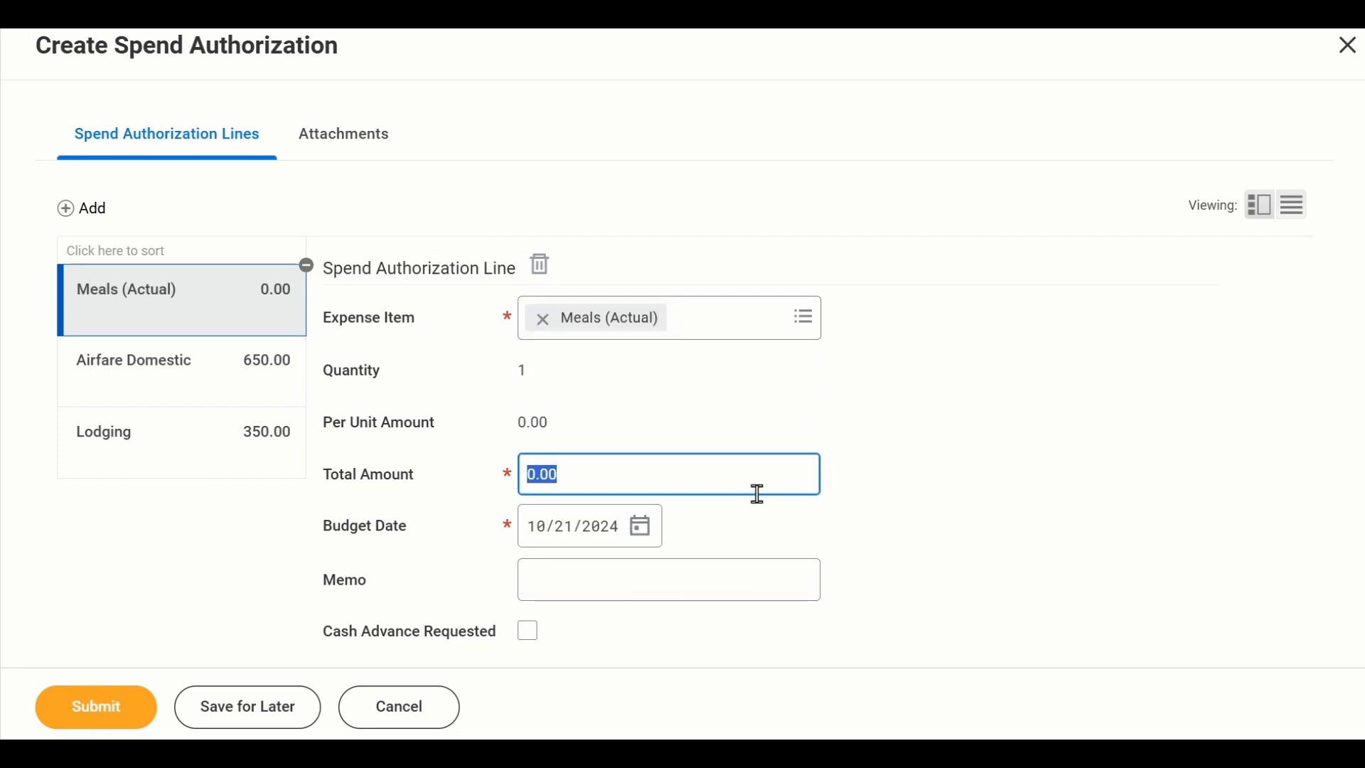
type("300")
left_click(999, 492)
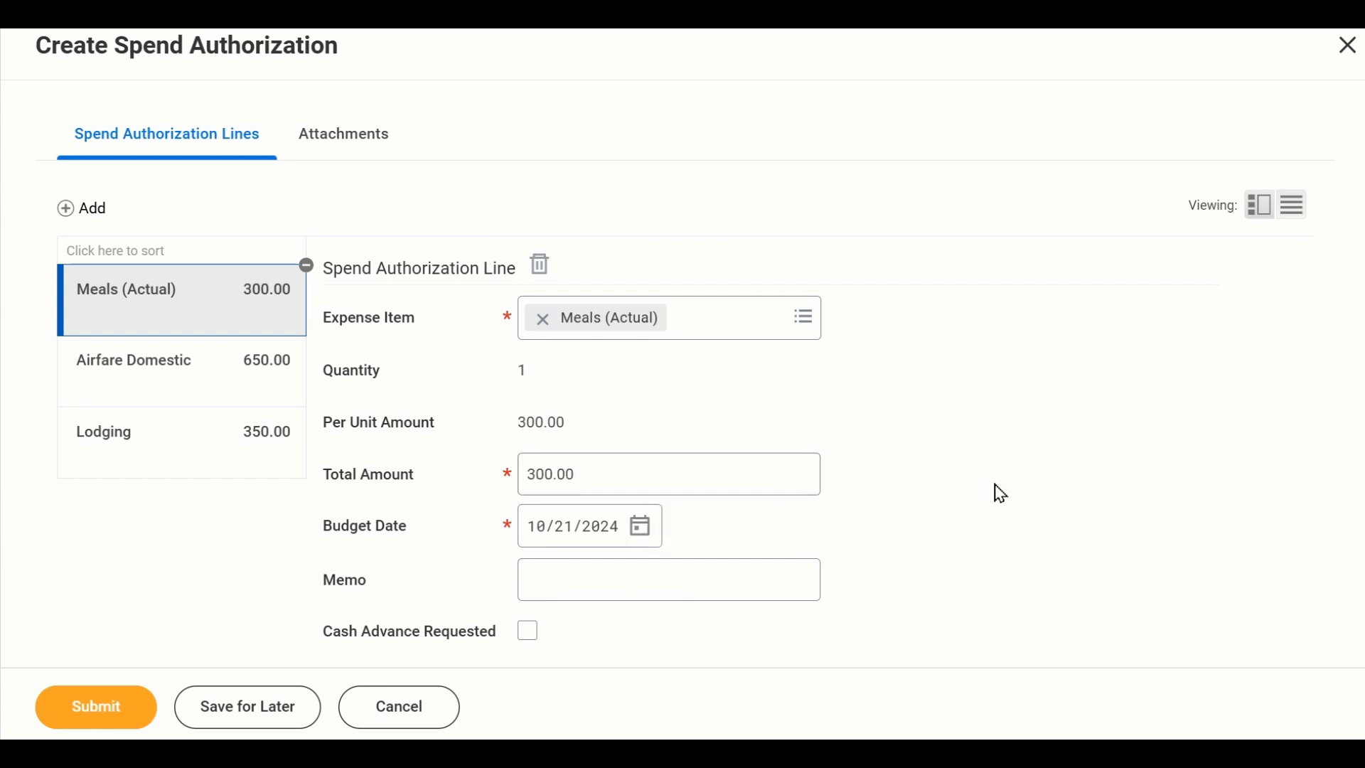
- Enter "meals" as the memo of the Meals (Actual) line
scroll(721, 558, "down", 2)
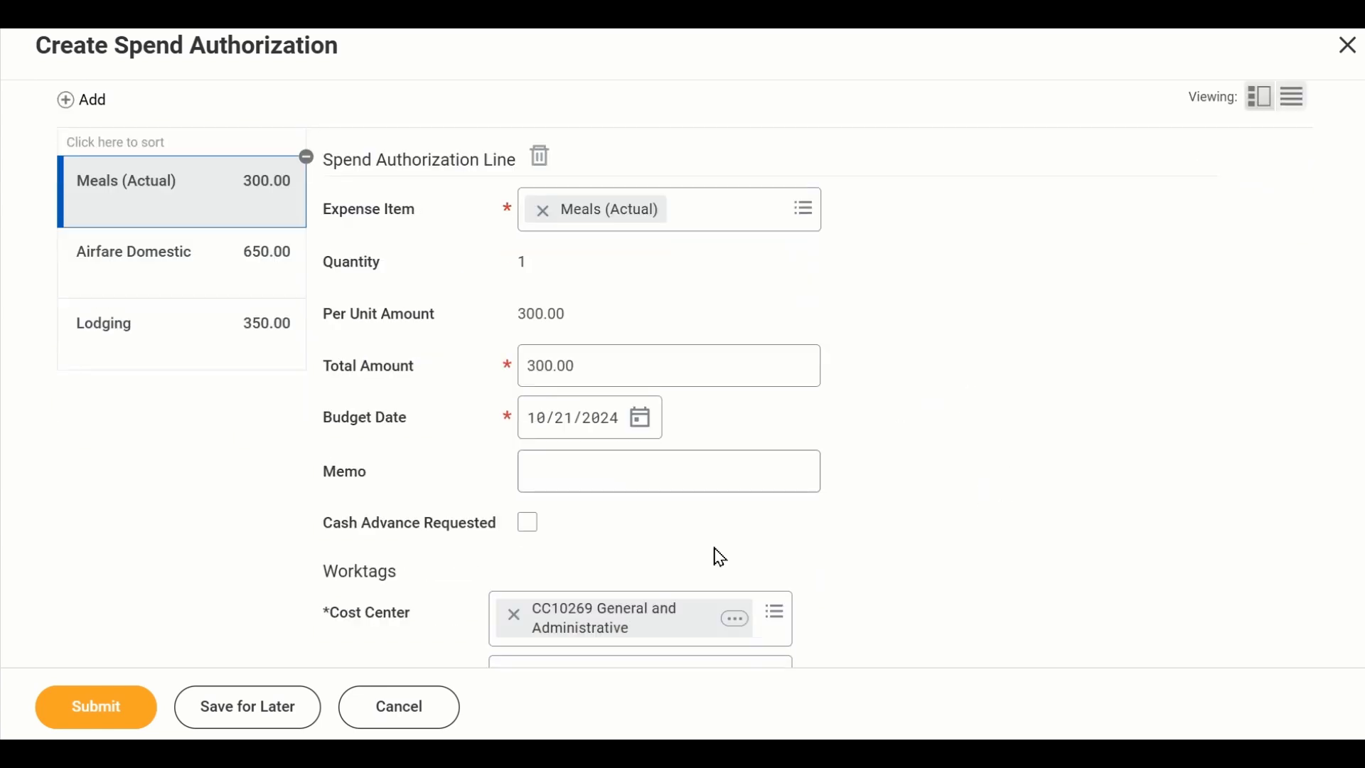
left_click(717, 475)
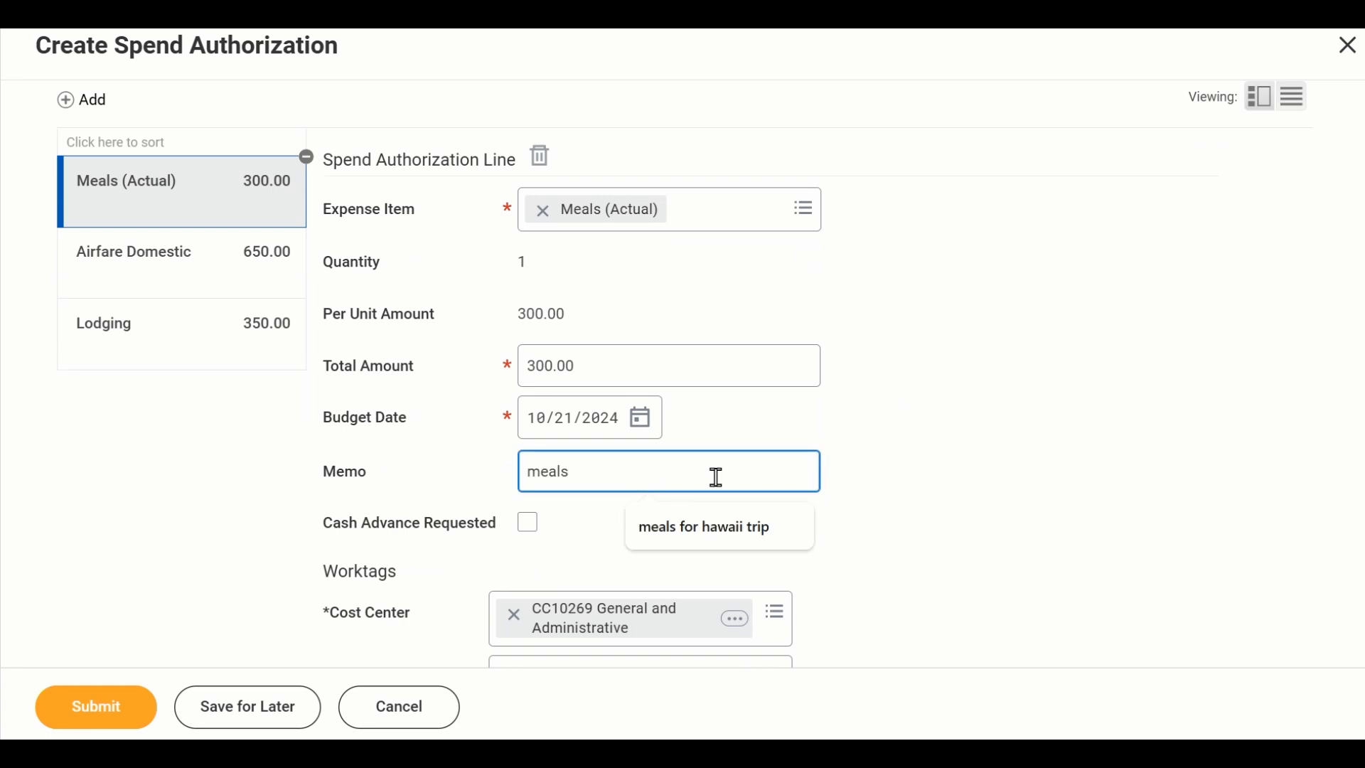
left_click(1090, 441)
- Review the meals line's worktags and item details, and submit the spend authorization
scroll(1088, 442, "down", 5)
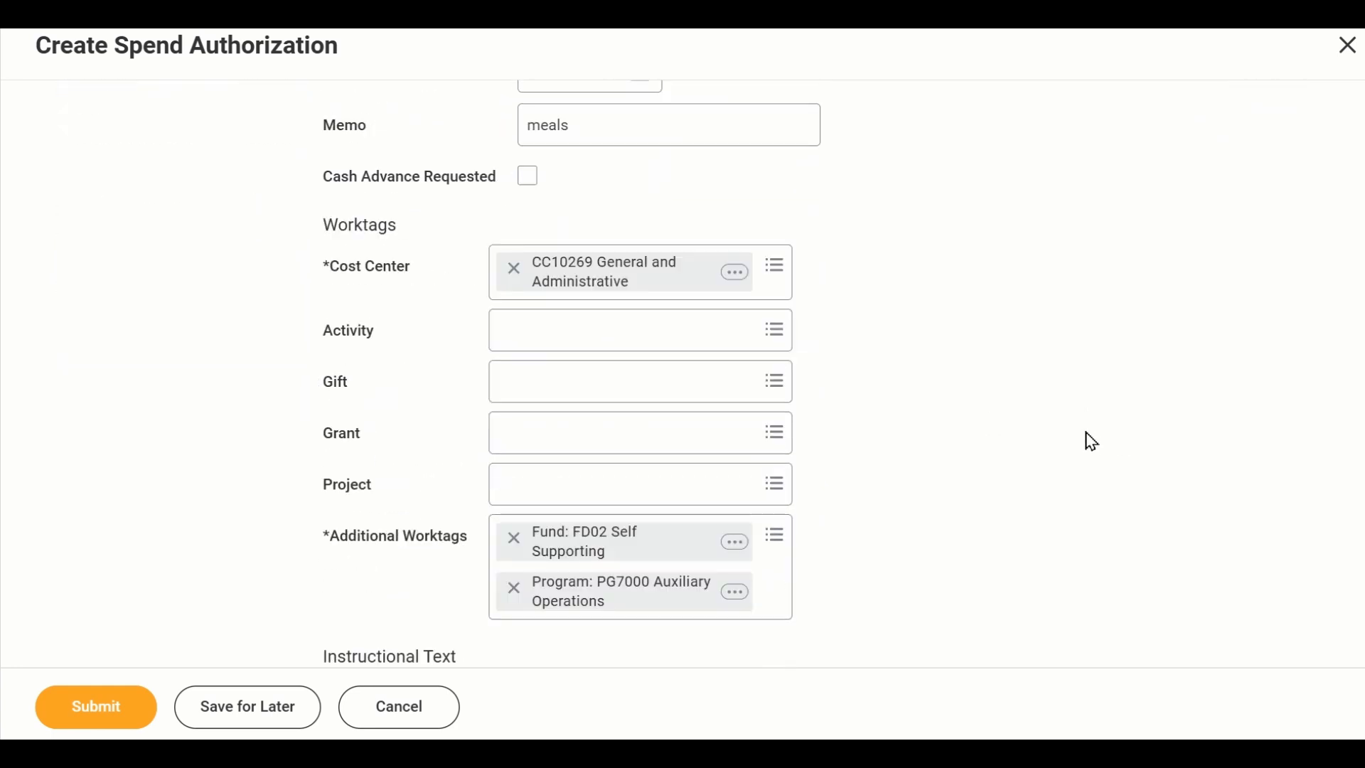
scroll(1092, 441, "down", 1)
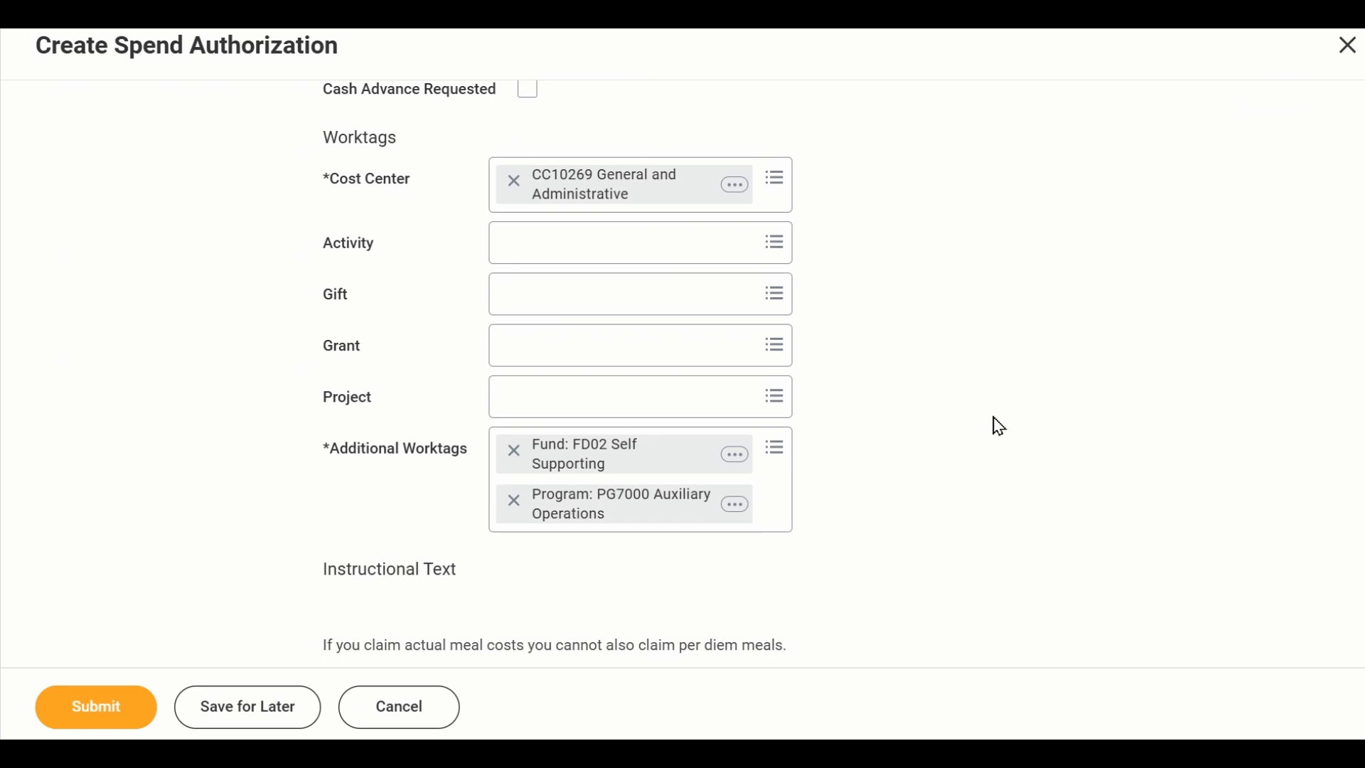
scroll(992, 398, "down", 3)
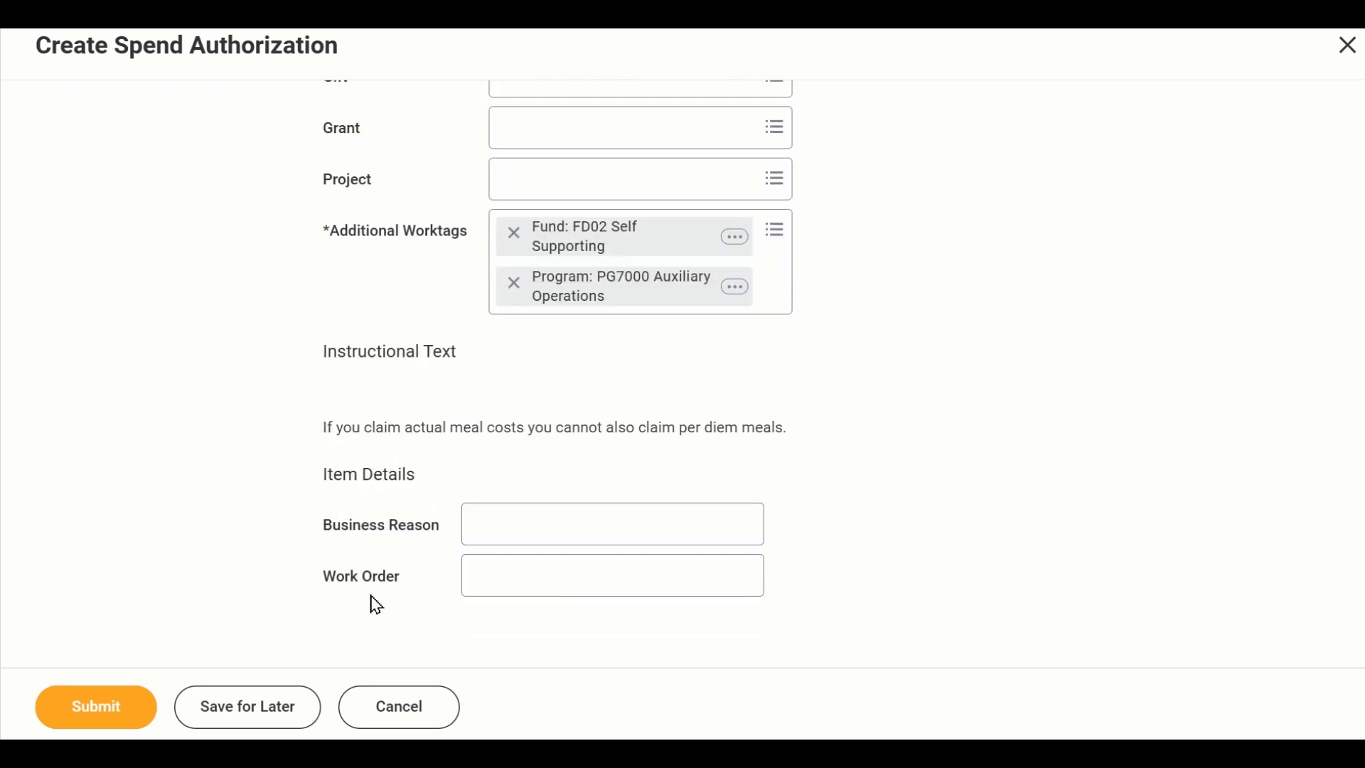
scroll(928, 491, "up", 10)
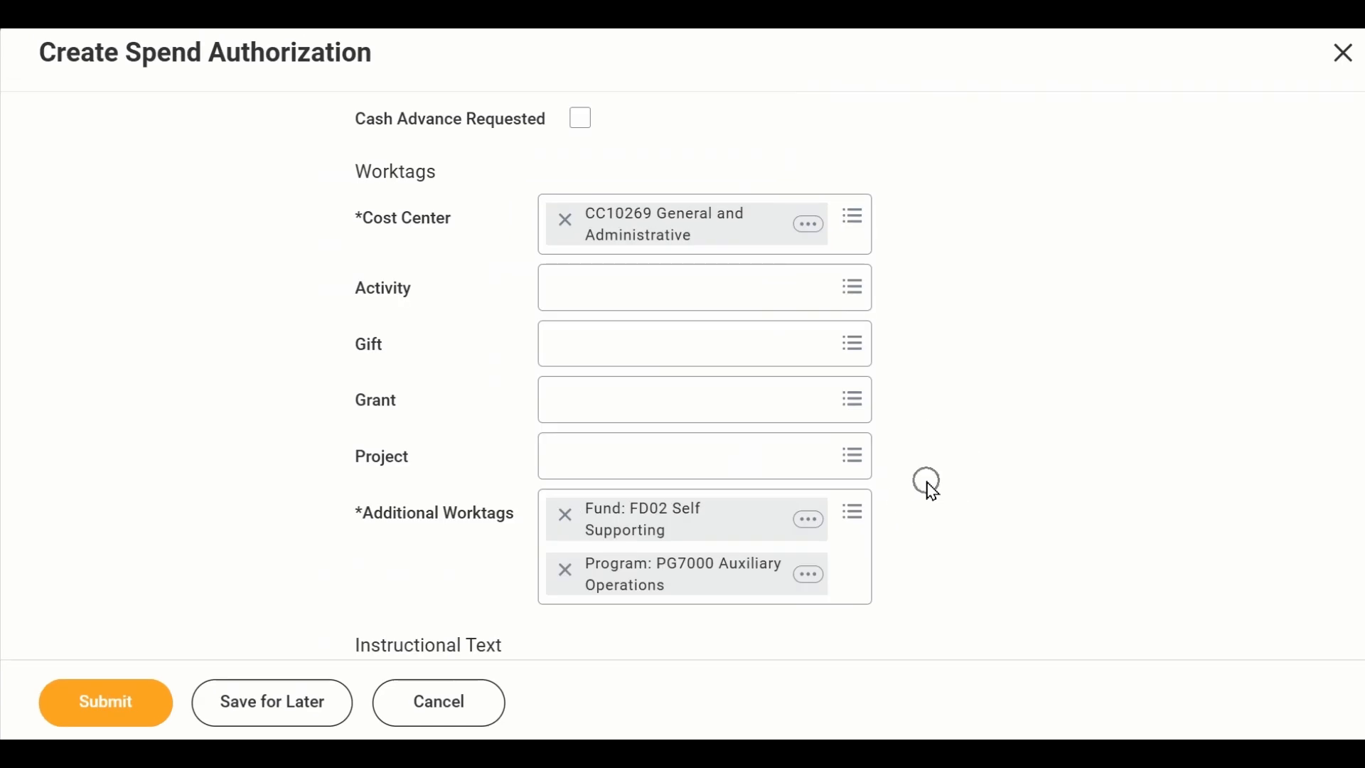
scroll(934, 491, "up", 5)
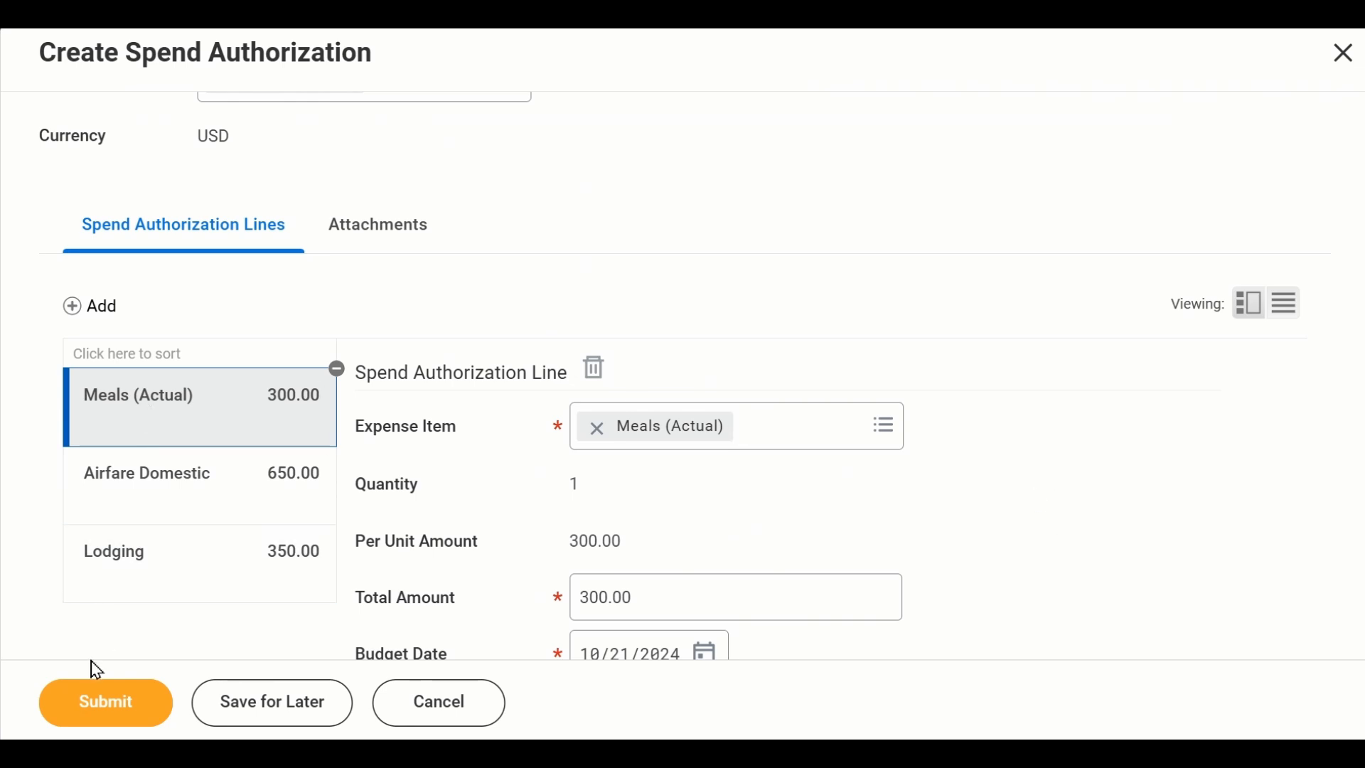
left_click(106, 703)
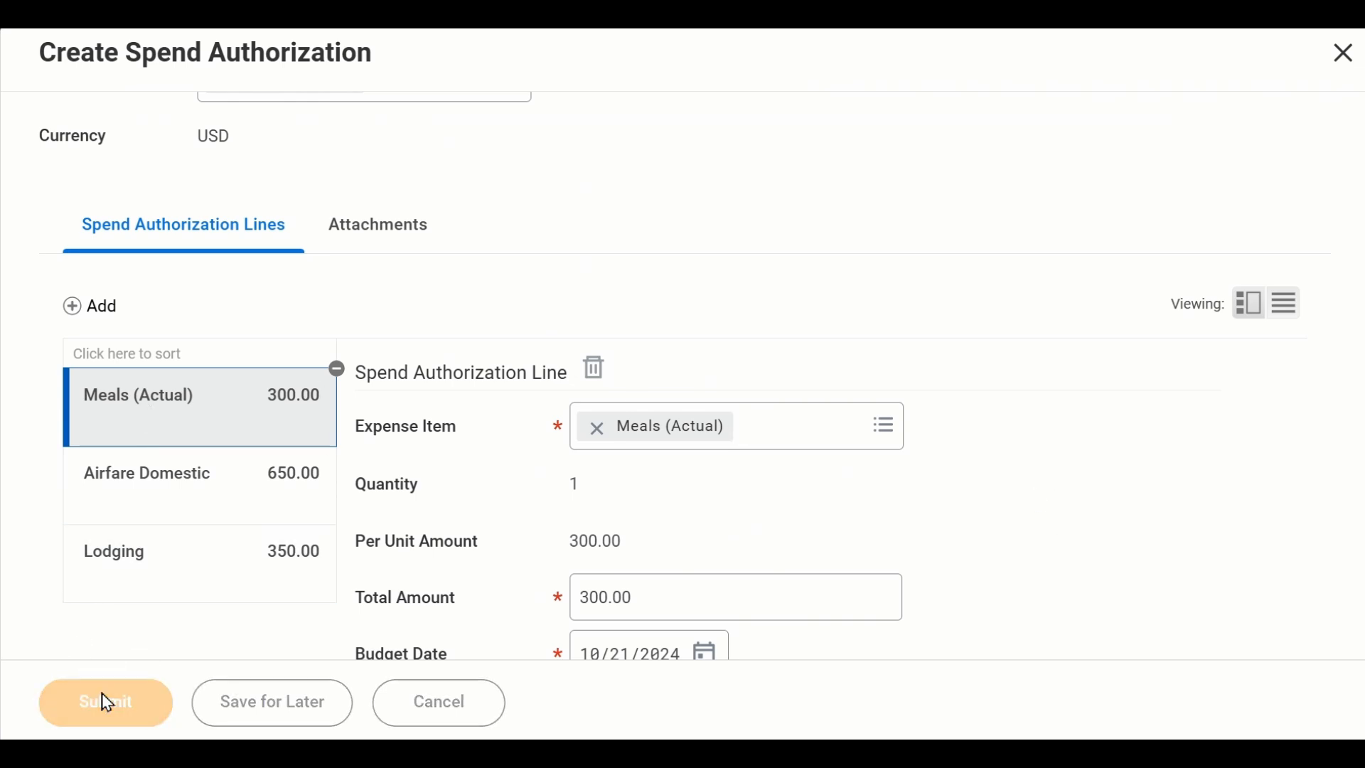